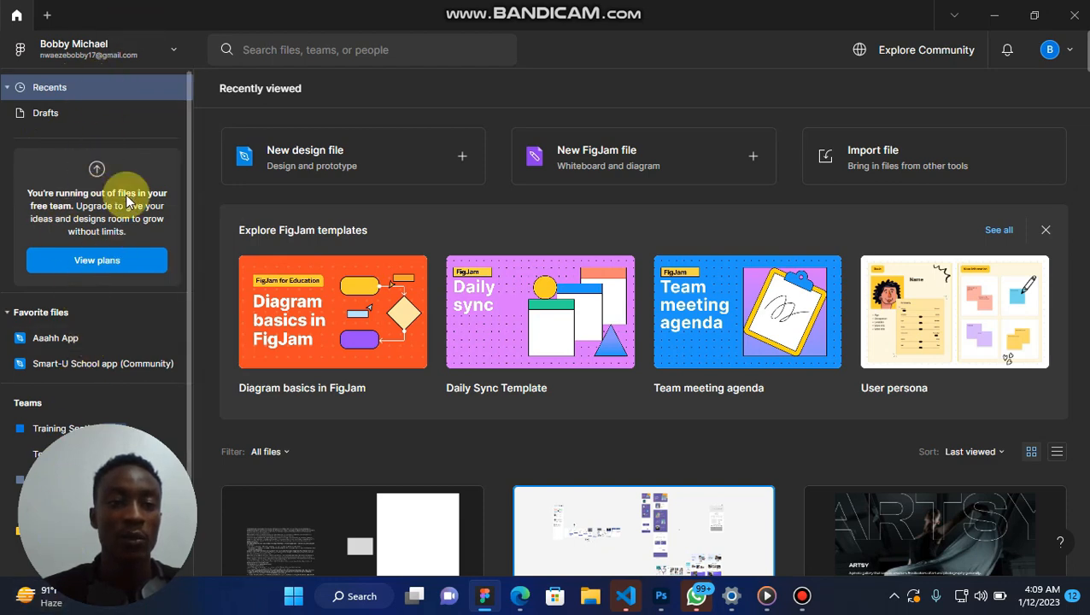
Review the account switcher and the file browser's favorite files and teams.
left_click(175, 51)
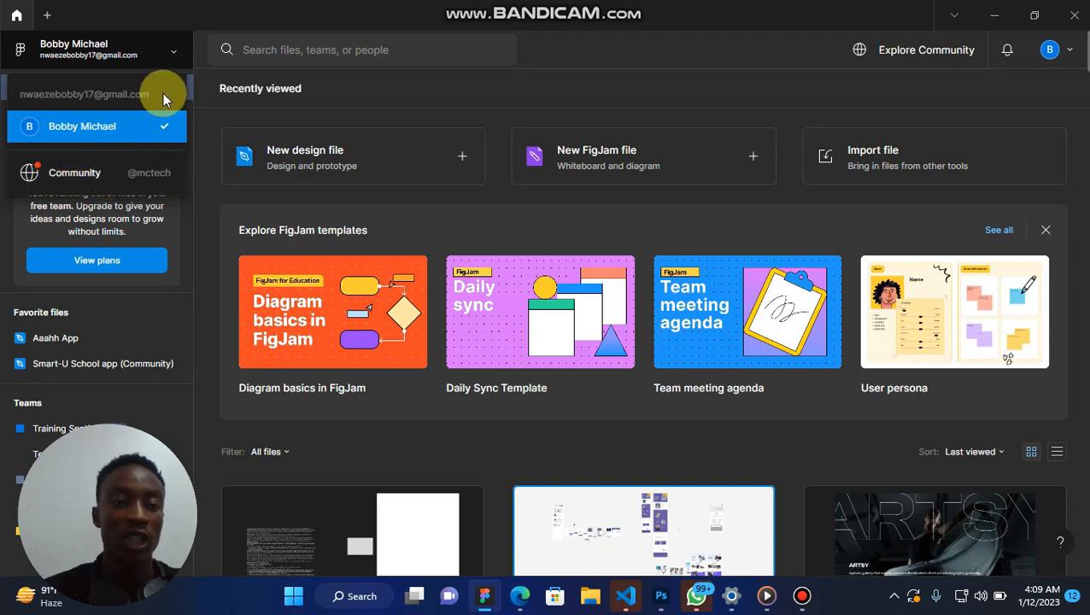
left_click(150, 51)
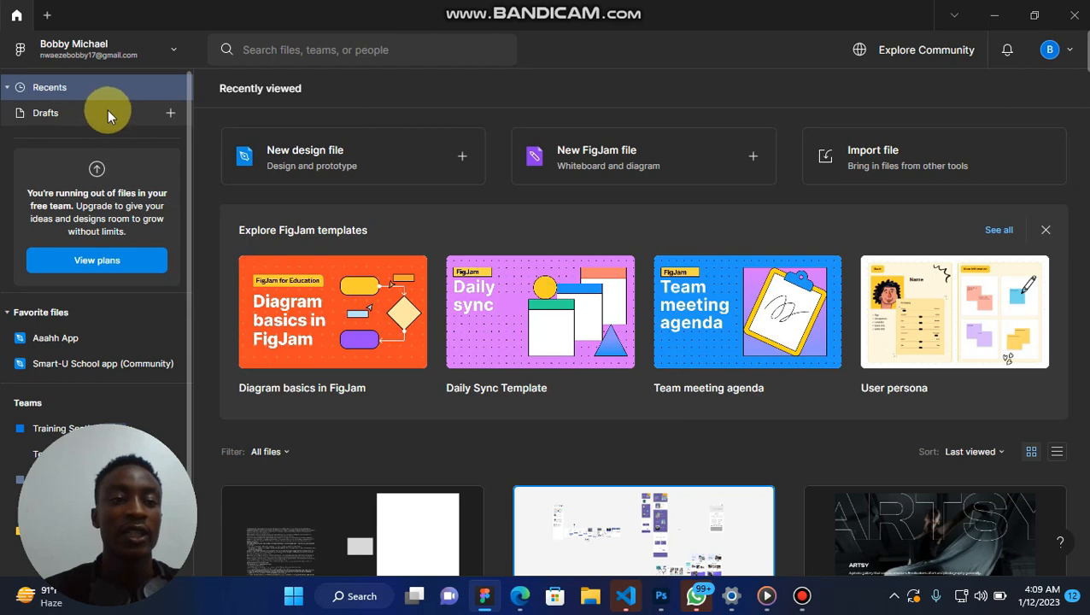
scroll(78, 175, "down", 1)
scroll(77, 179, "down", 1)
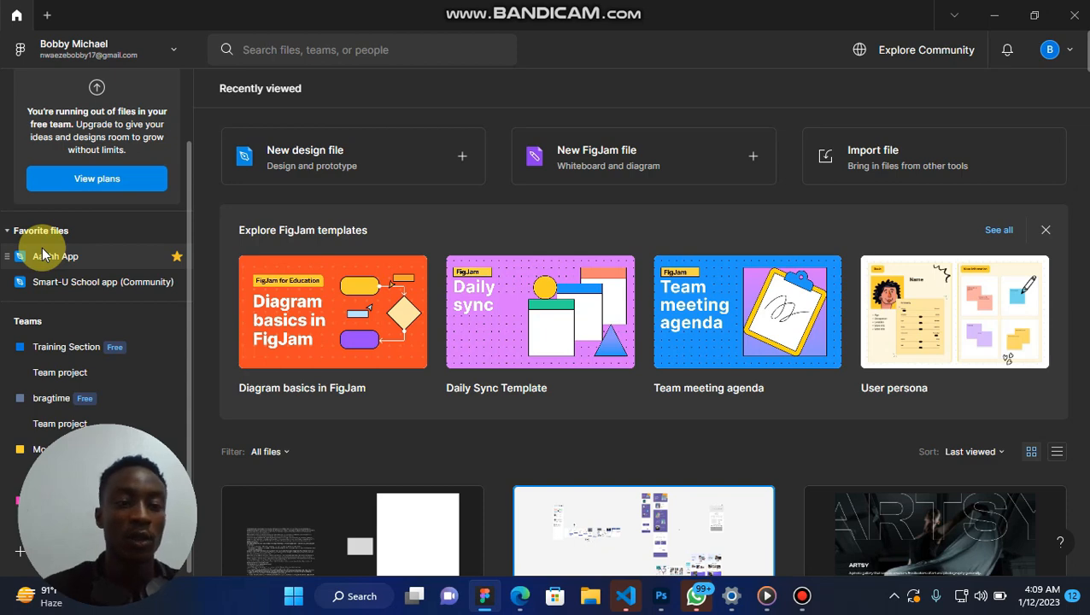
scroll(43, 254, "up", 2)
scroll(42, 254, "down", 2)
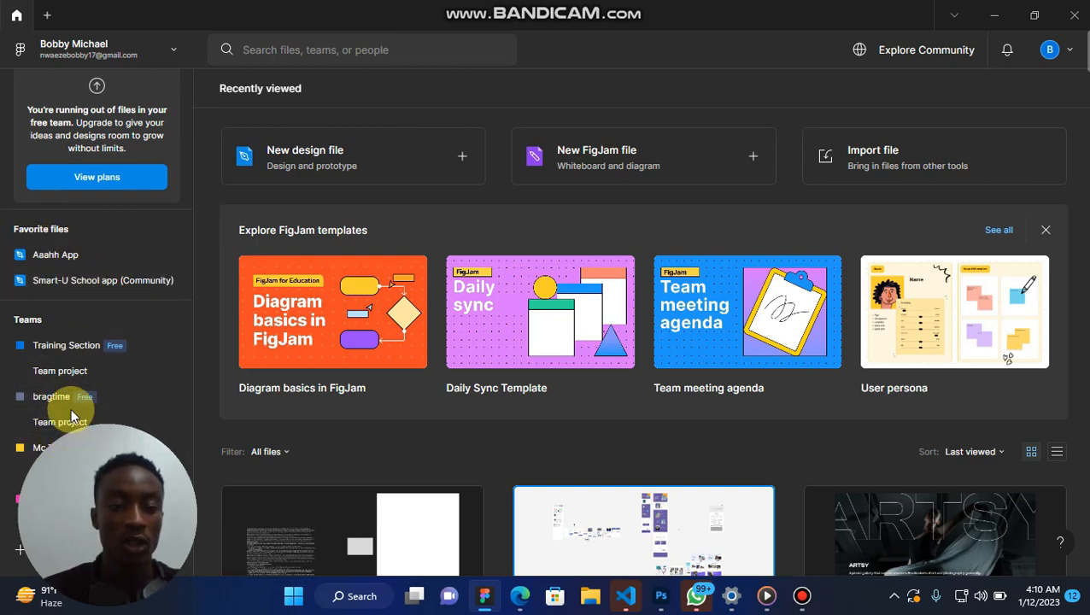
scroll(80, 307, "up", 1)
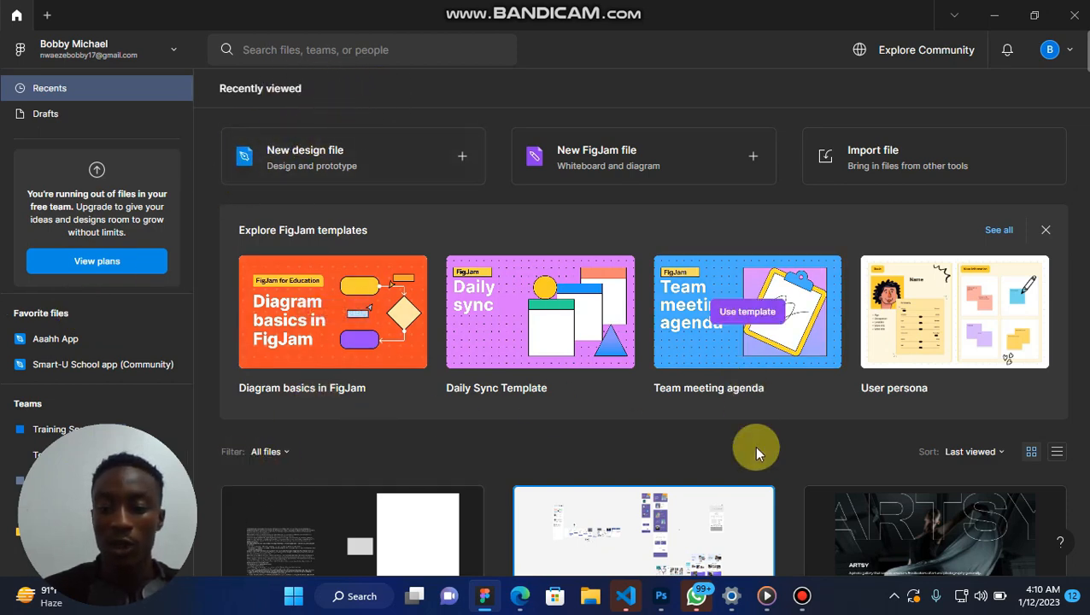
Browse the recently viewed files and the suggested FigJam templates on the Recents page.
scroll(866, 474, "down", 7)
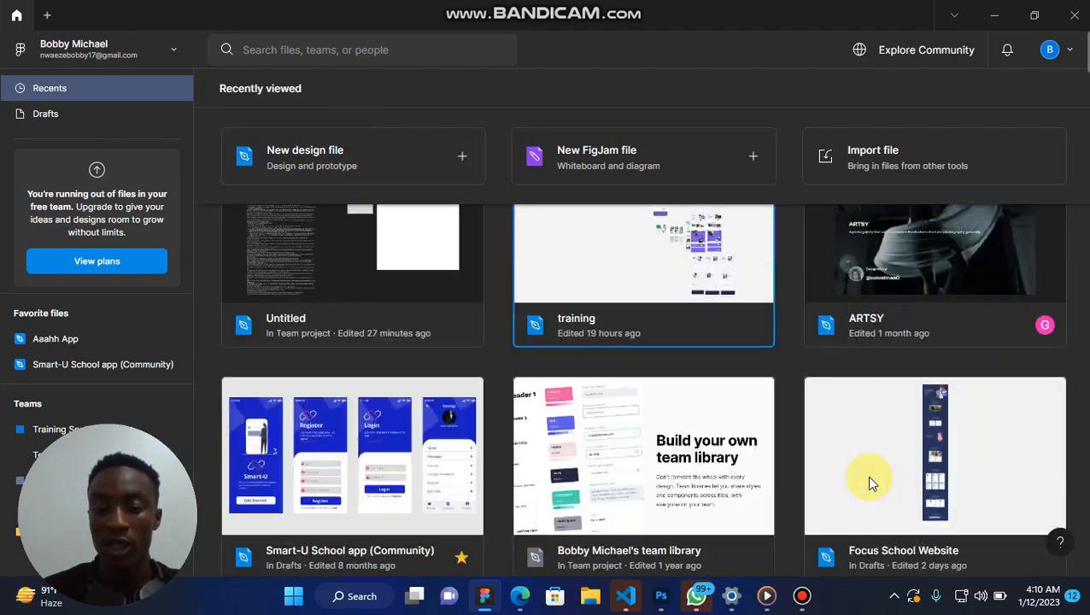
scroll(866, 474, "up", 7)
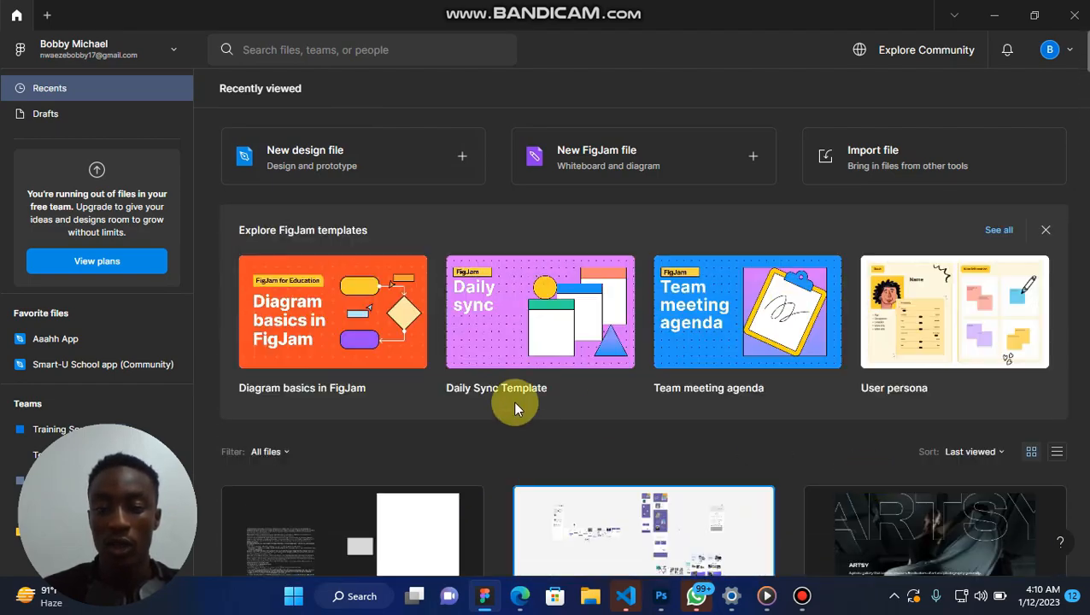
scroll(512, 400, "down", 10)
scroll(513, 400, "down", 10)
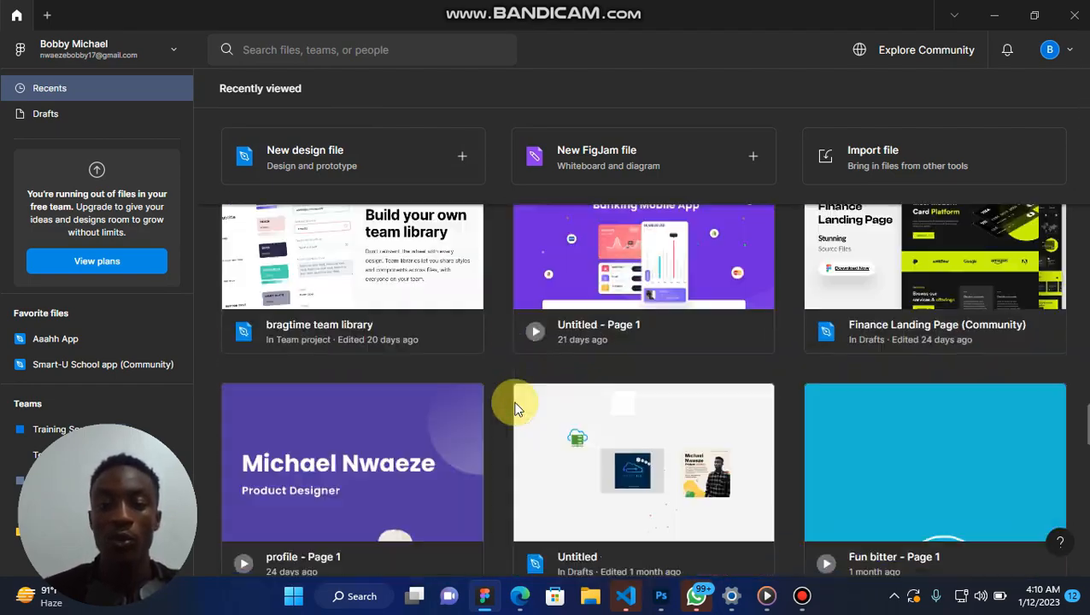
scroll(512, 401, "up", 3)
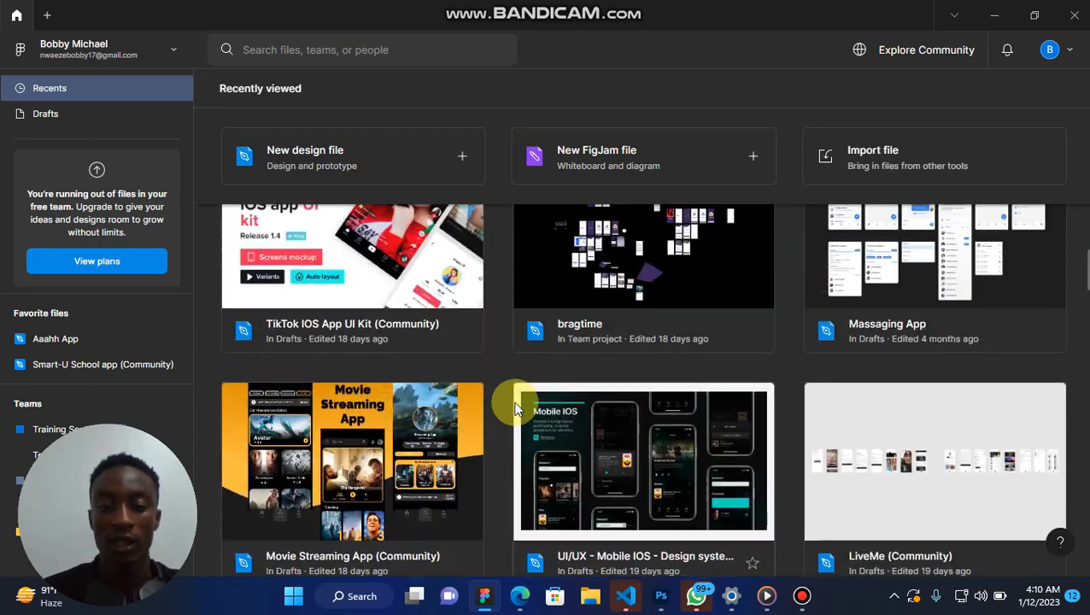
scroll(512, 400, "down", 10)
scroll(515, 408, "down", 10)
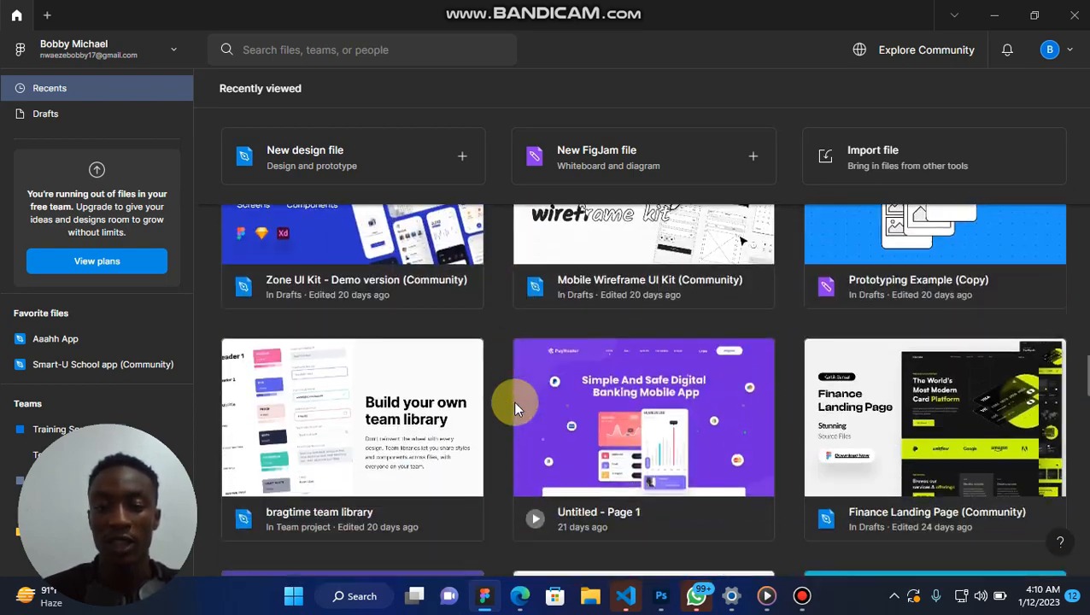
scroll(515, 408, "up", 20)
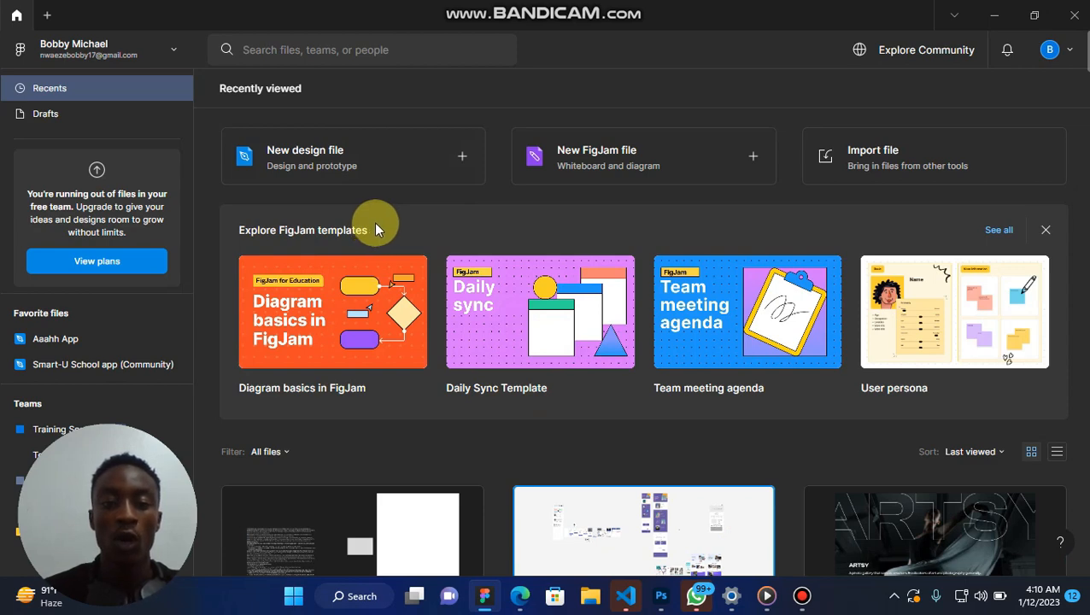
mouse_move(402, 310)
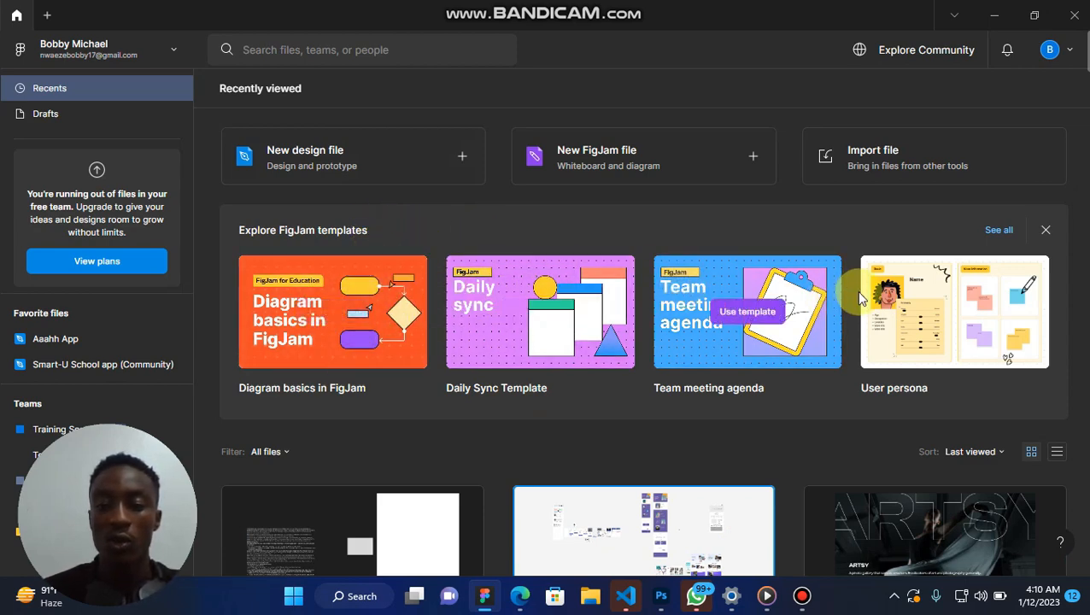
mouse_move(931, 285)
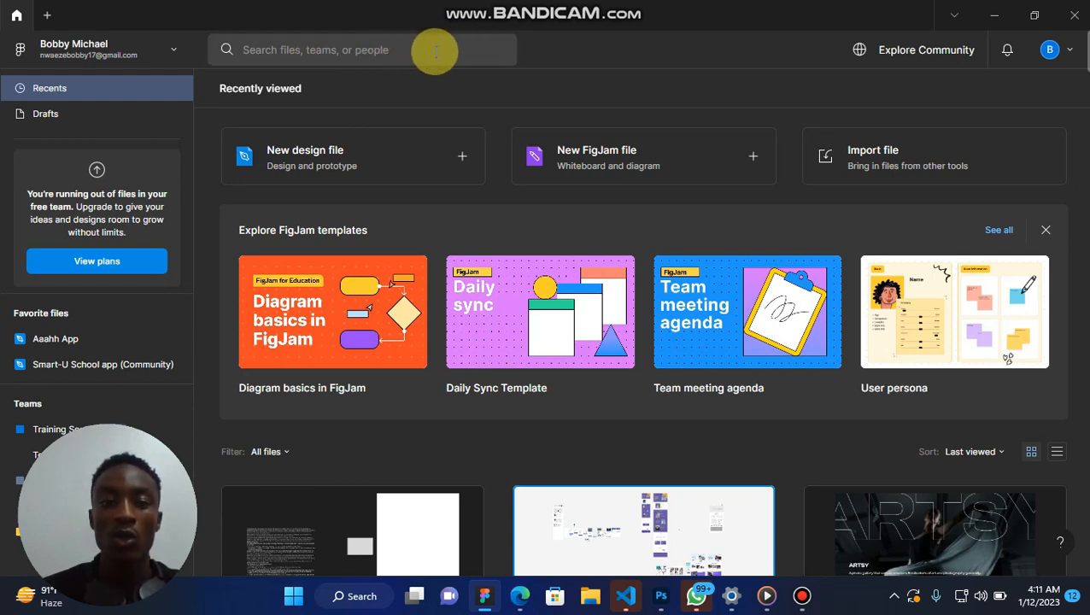
Look over the file creation options with the recent files, and check the notifications.
scroll(470, 167, "down", 5)
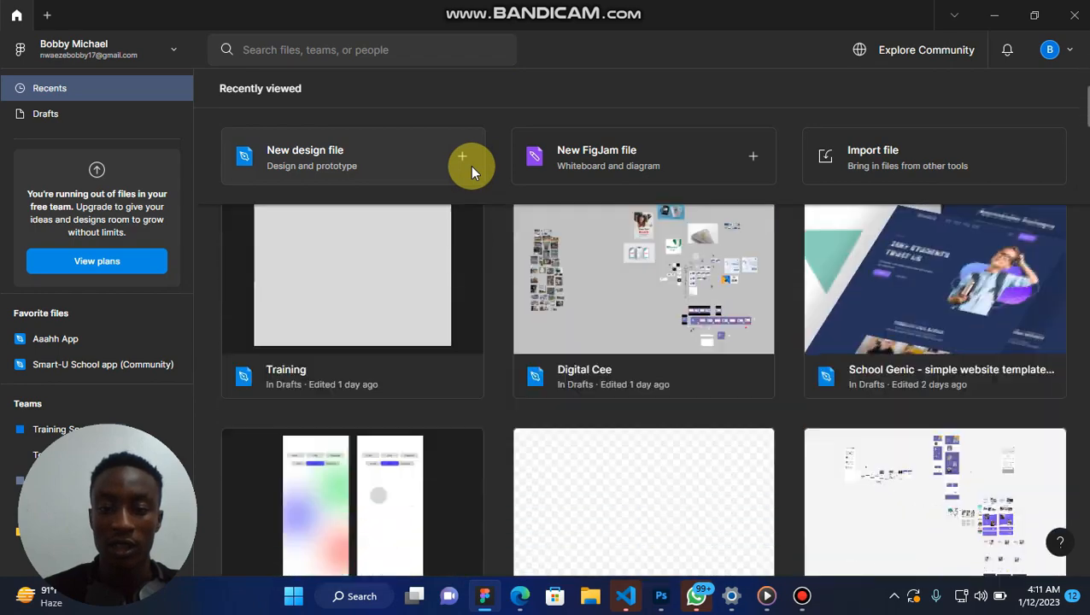
scroll(470, 165, "down", 5)
scroll(470, 165, "up", 10)
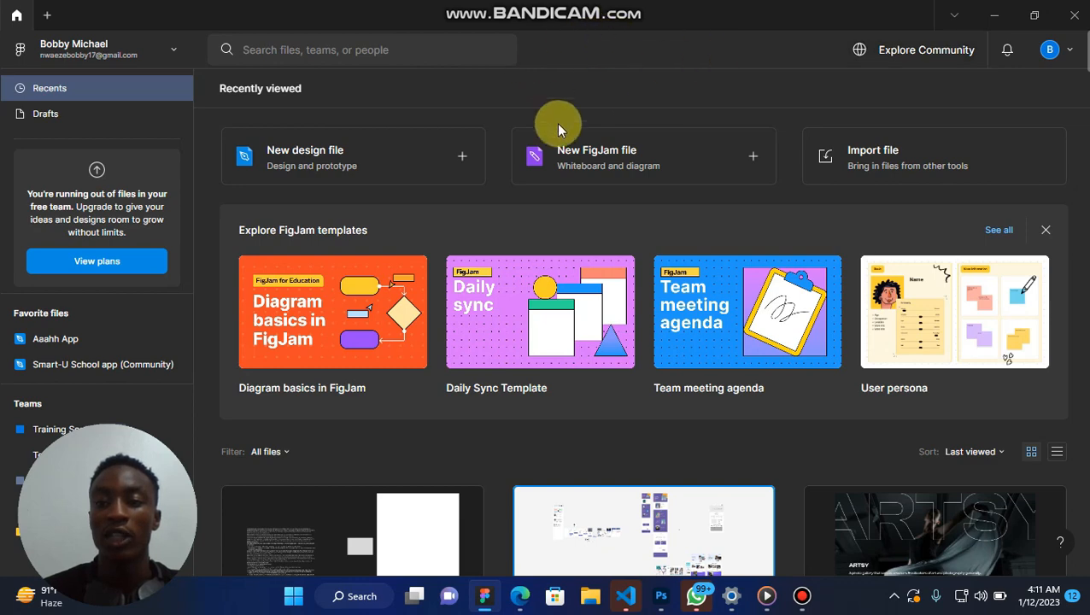
left_click(1010, 51)
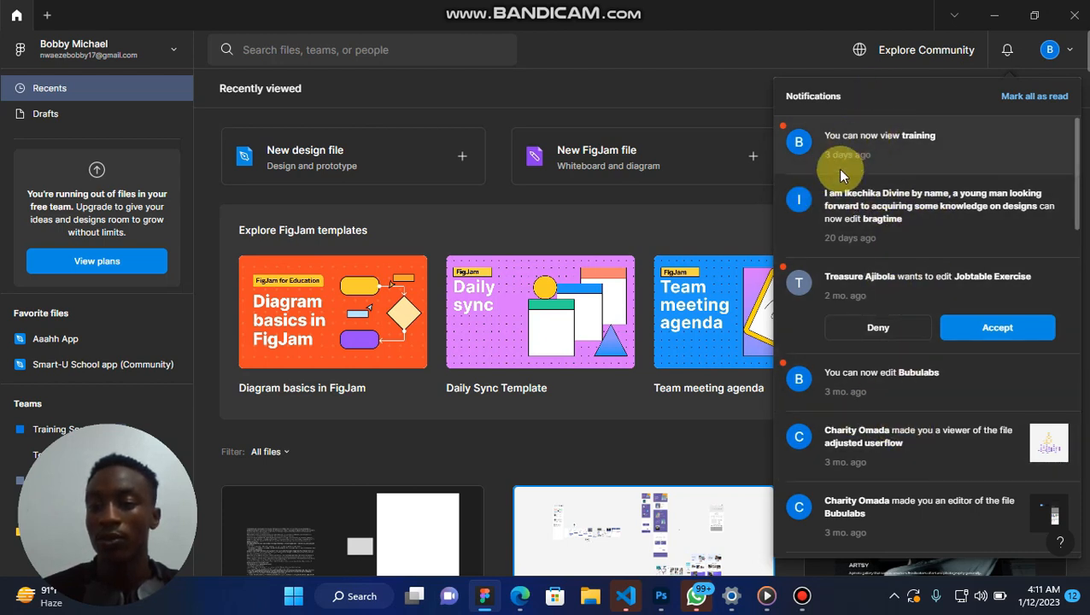
left_click(789, 59)
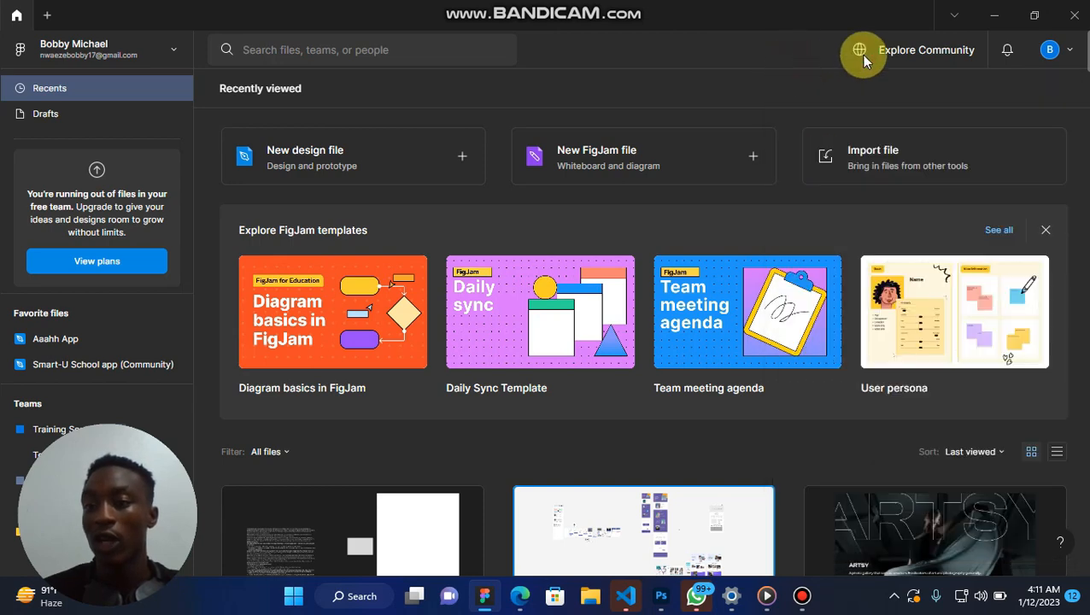
Try the Dark and Light interface themes from the account options.
left_click(1068, 53)
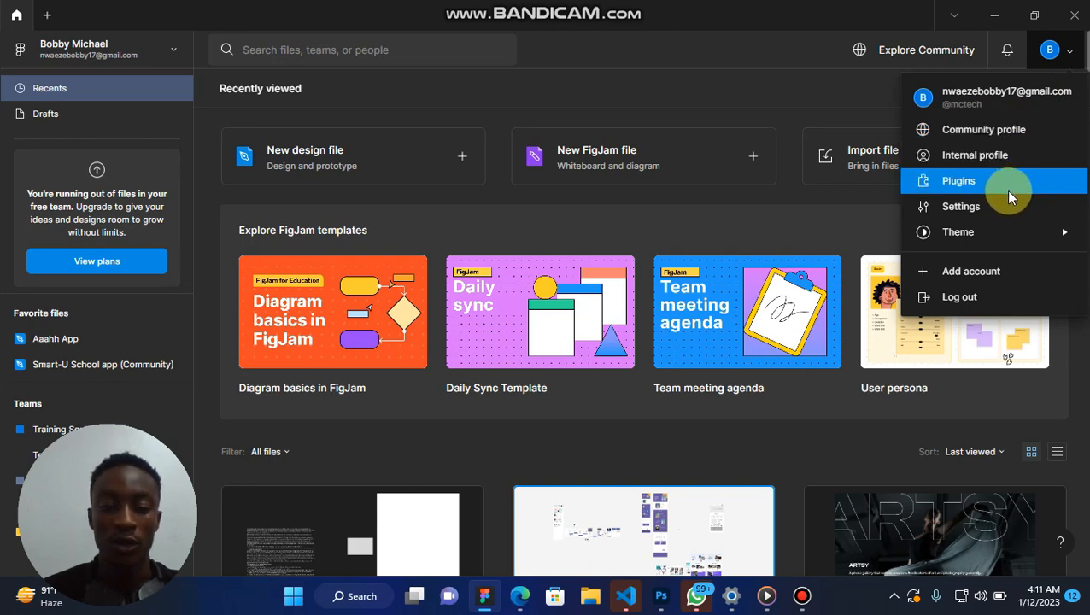
mouse_move(1001, 242)
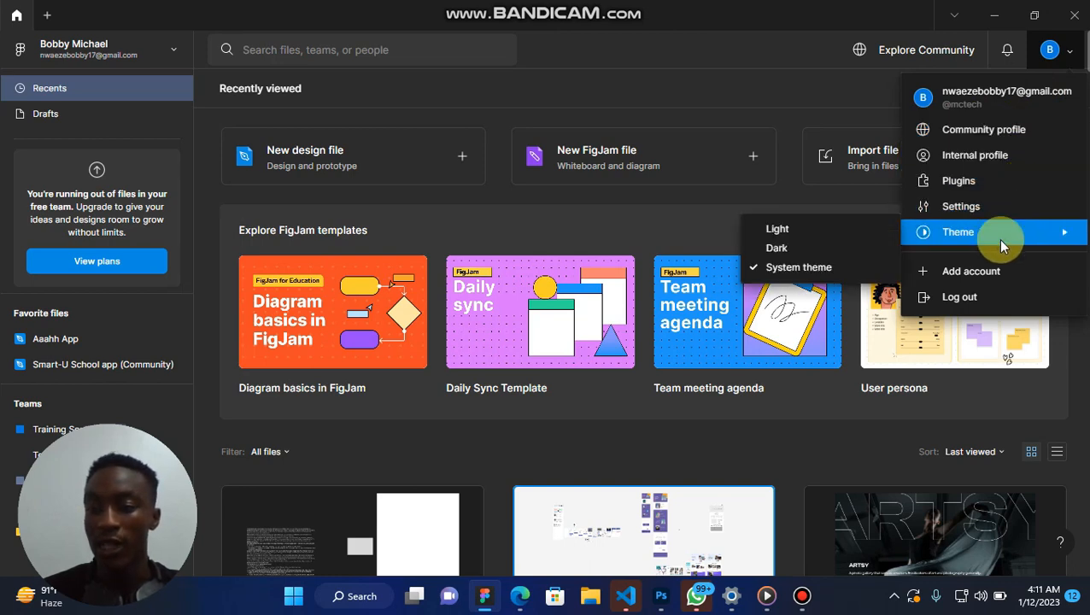
left_click(806, 258)
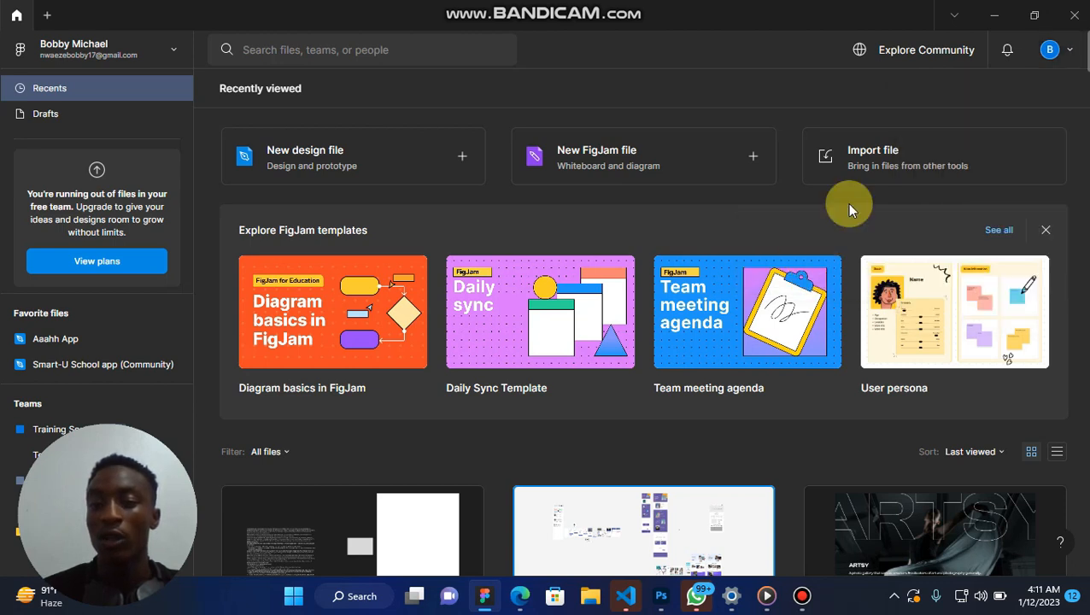
left_click(1052, 50)
mouse_move(927, 240)
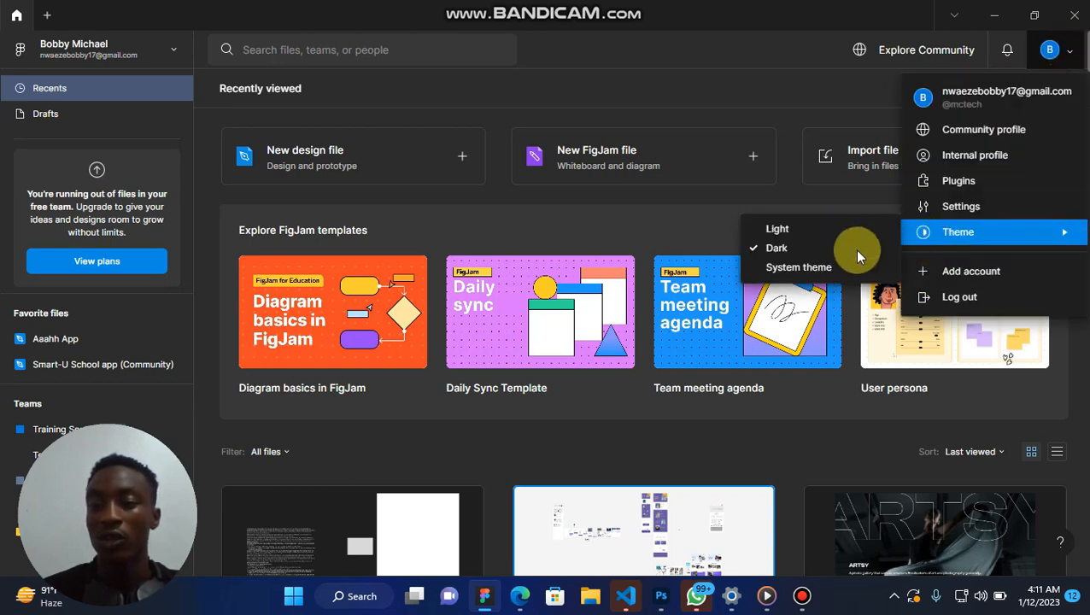
left_click(845, 233)
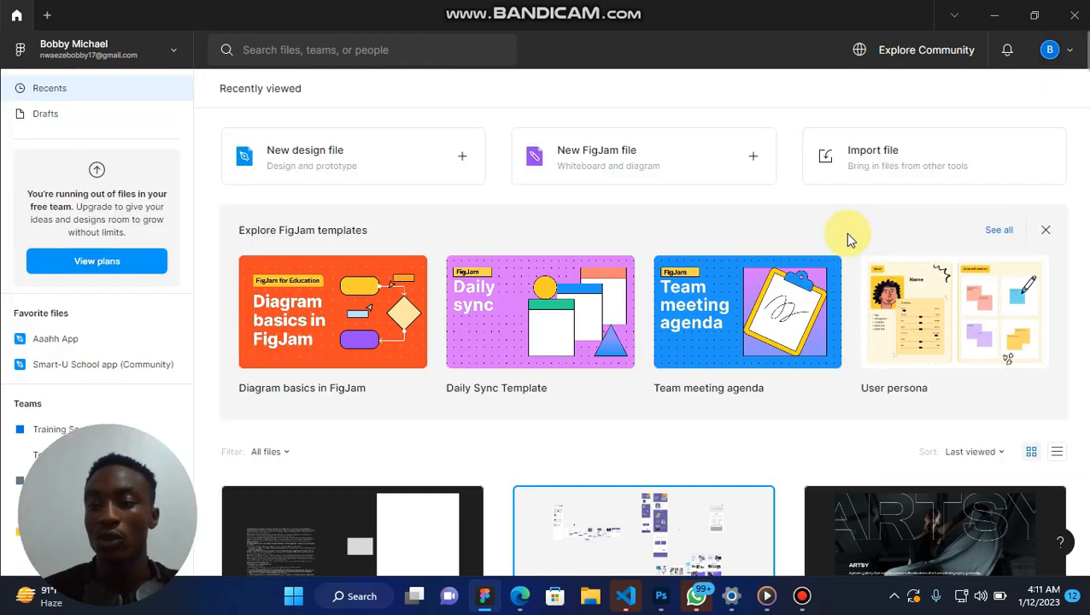
Set the interface theme to System theme and review the remaining account options.
left_click(1073, 52)
mouse_move(944, 231)
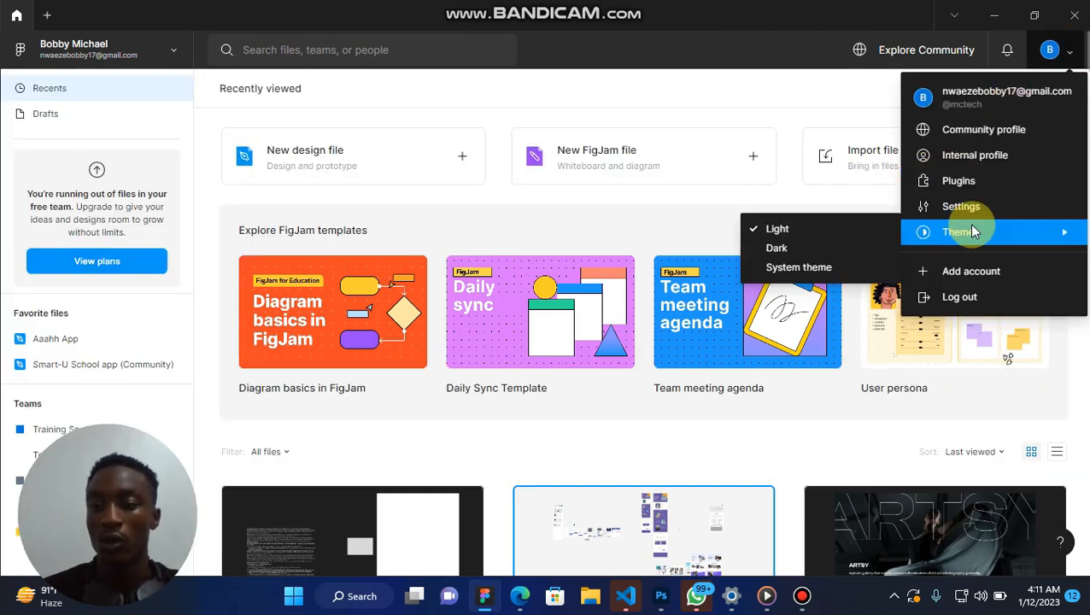
left_click(822, 263)
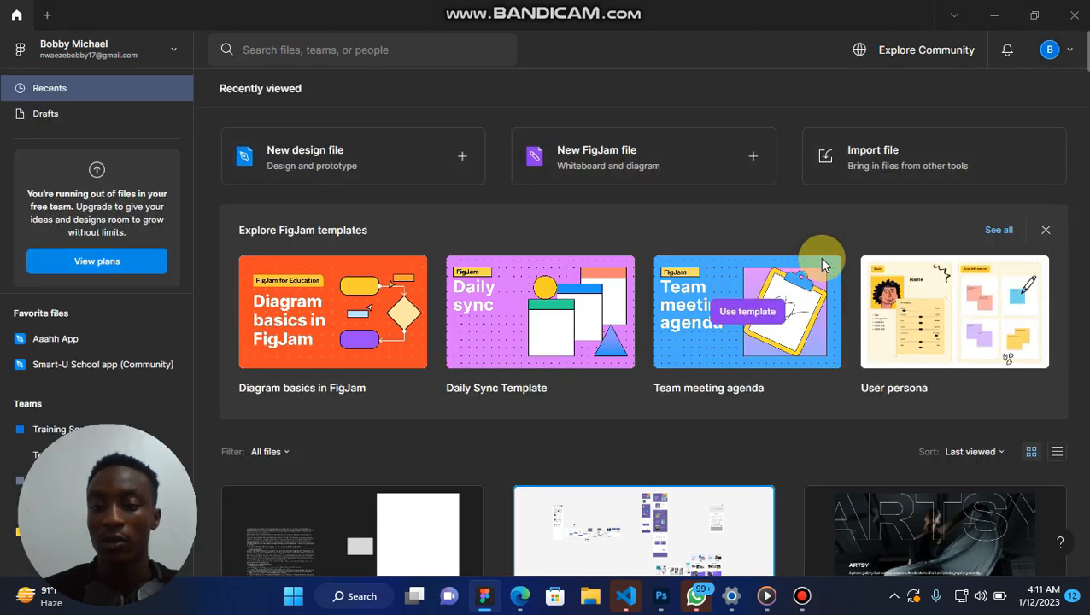
left_click(1068, 50)
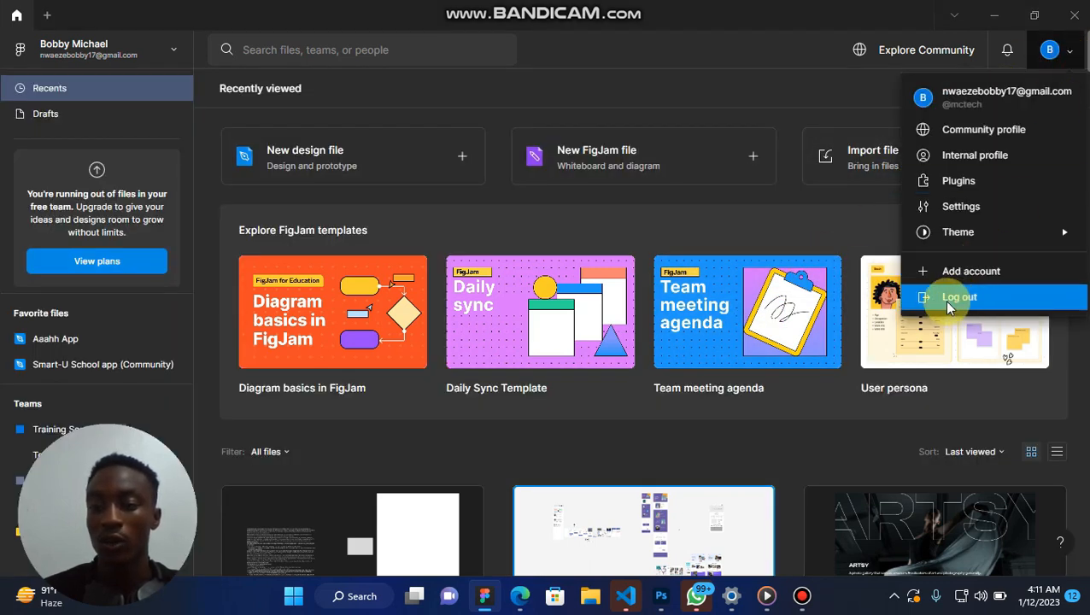
left_click(680, 91)
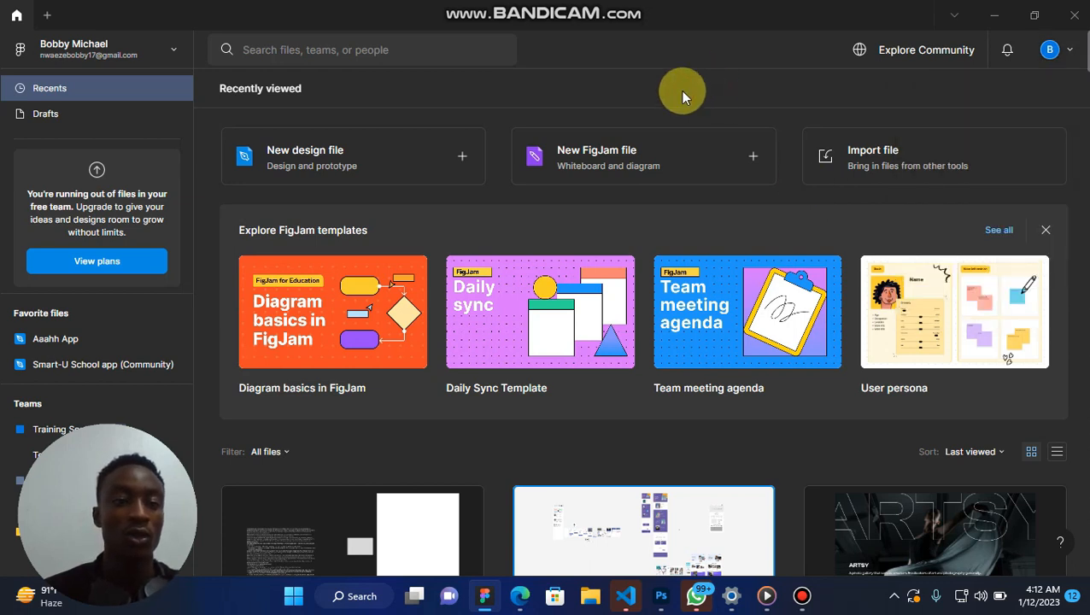
Create a new blank design file and try marquee selection on its empty canvas.
left_click(455, 165)
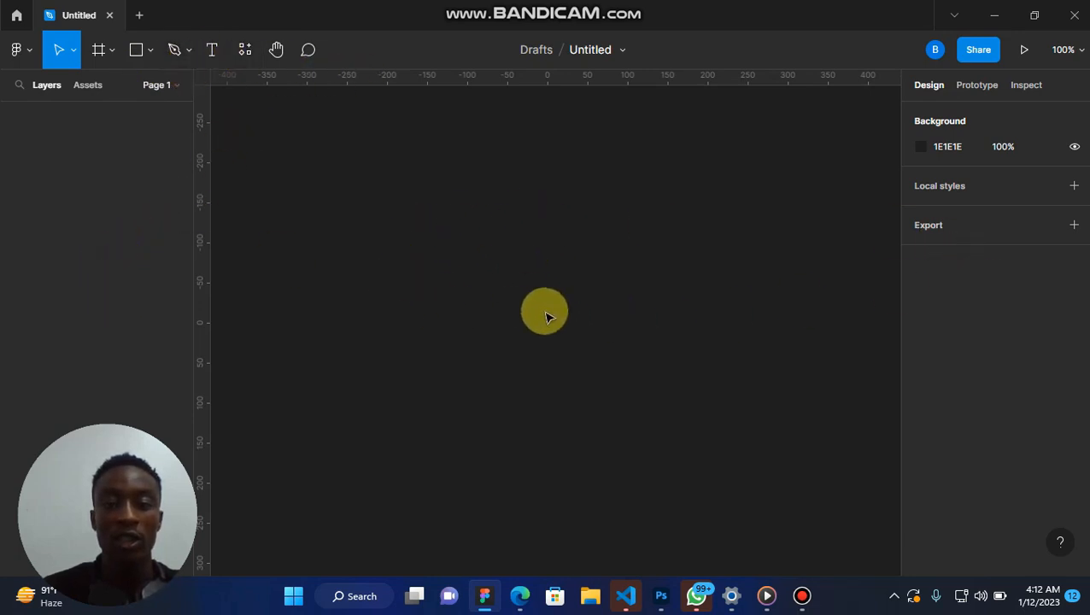
left_click_drag(391, 179, 802, 525)
left_click_drag(342, 168, 591, 351)
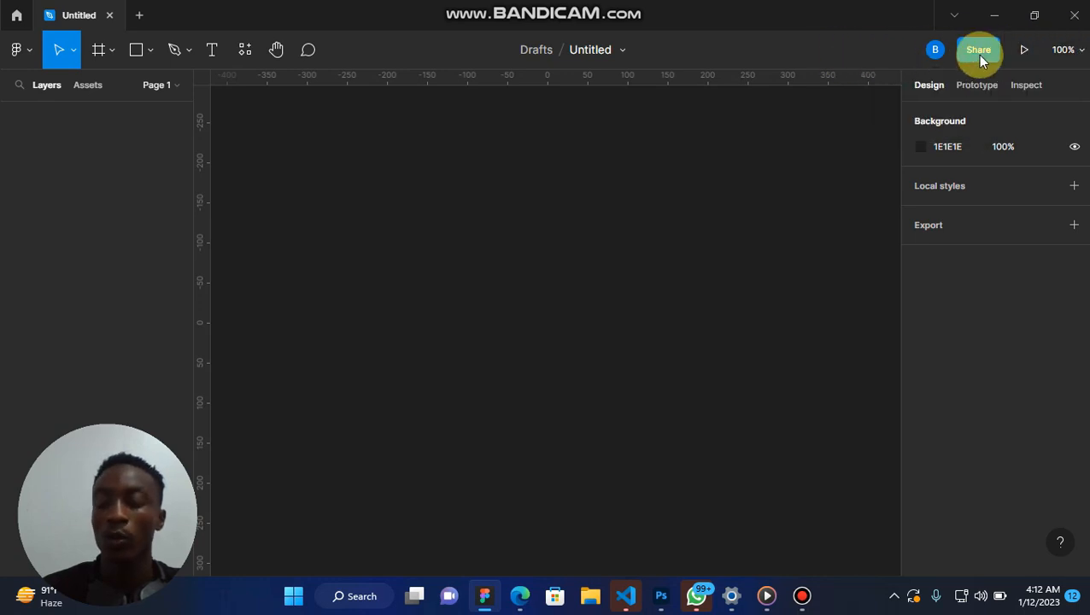
Examine the File, Object, Text and Preferences commands, and try the Move tool's marquee selection on the empty canvas.
left_click(32, 56)
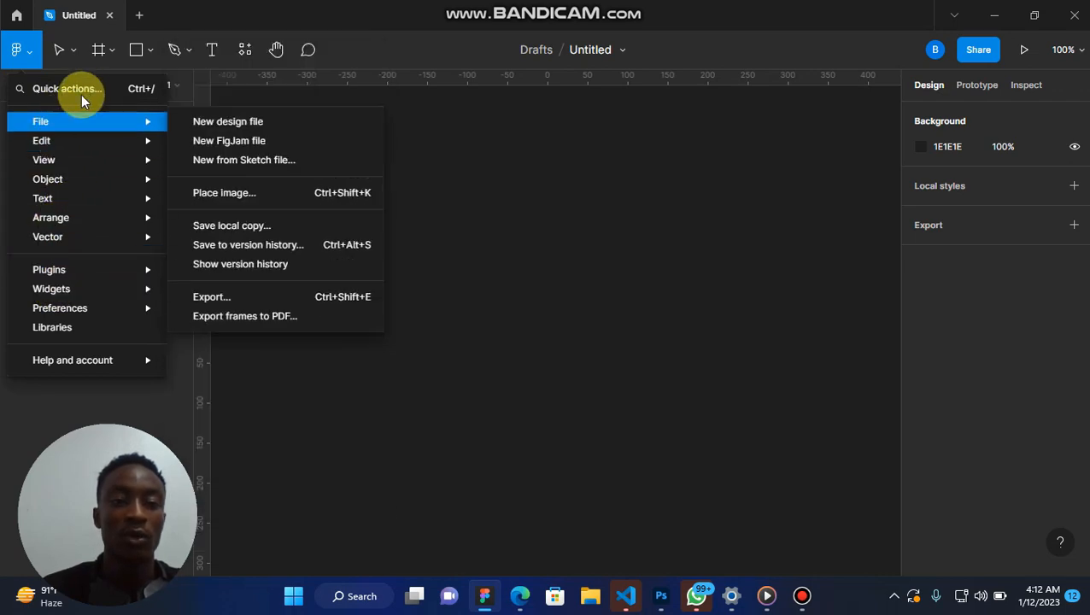
mouse_move(74, 123)
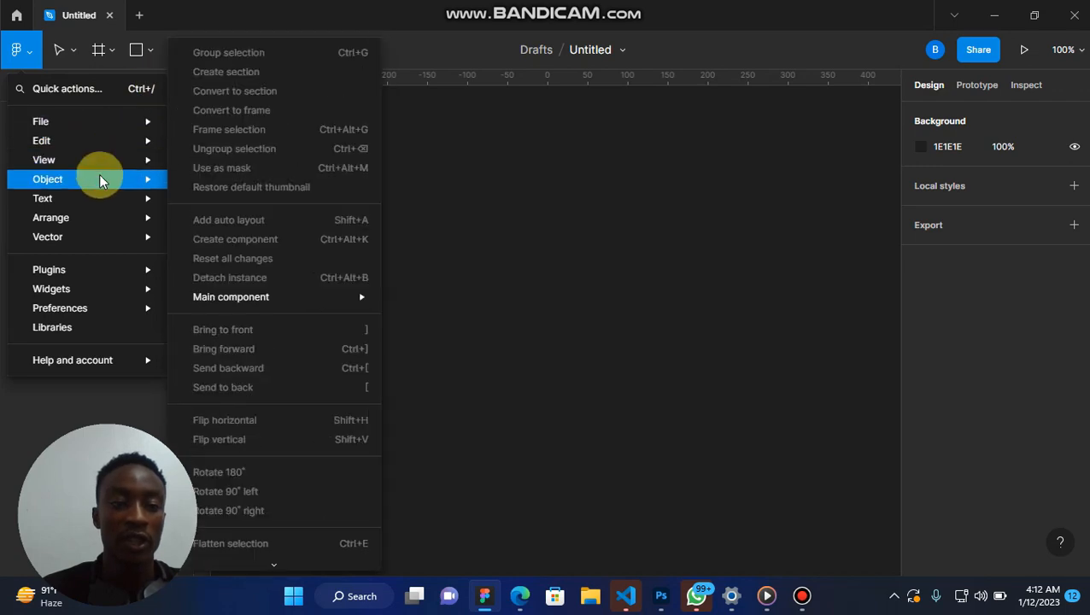
mouse_move(87, 178)
mouse_move(81, 205)
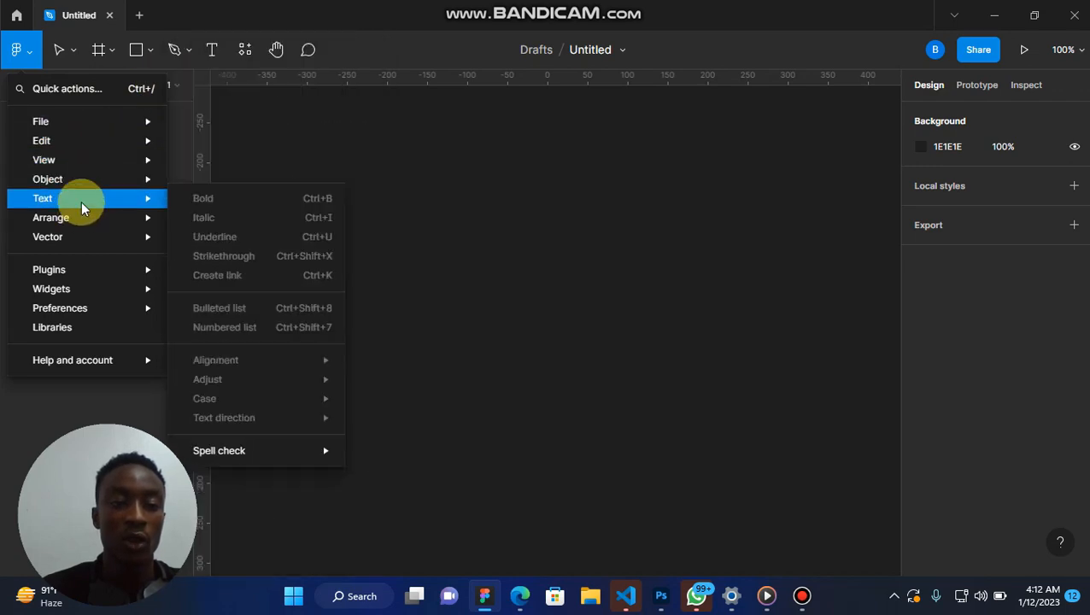
mouse_move(70, 287)
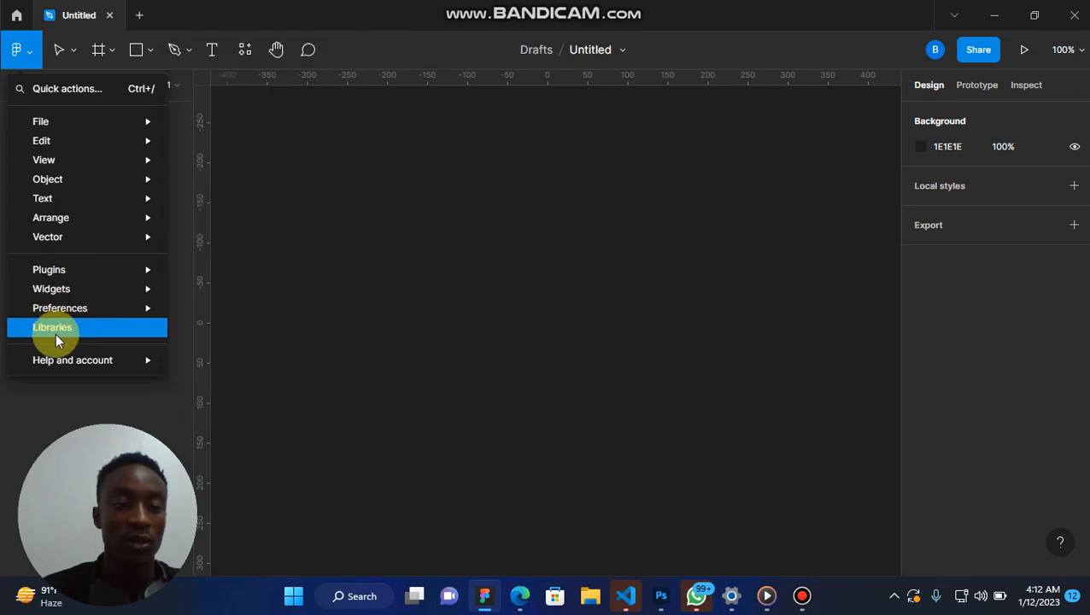
mouse_move(73, 361)
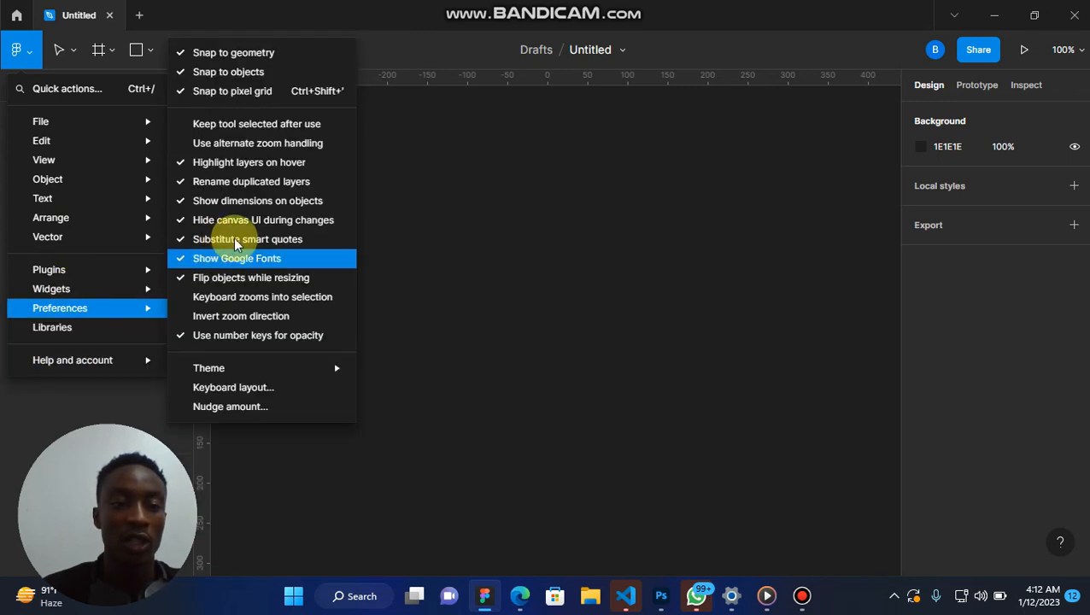
left_click(400, 232)
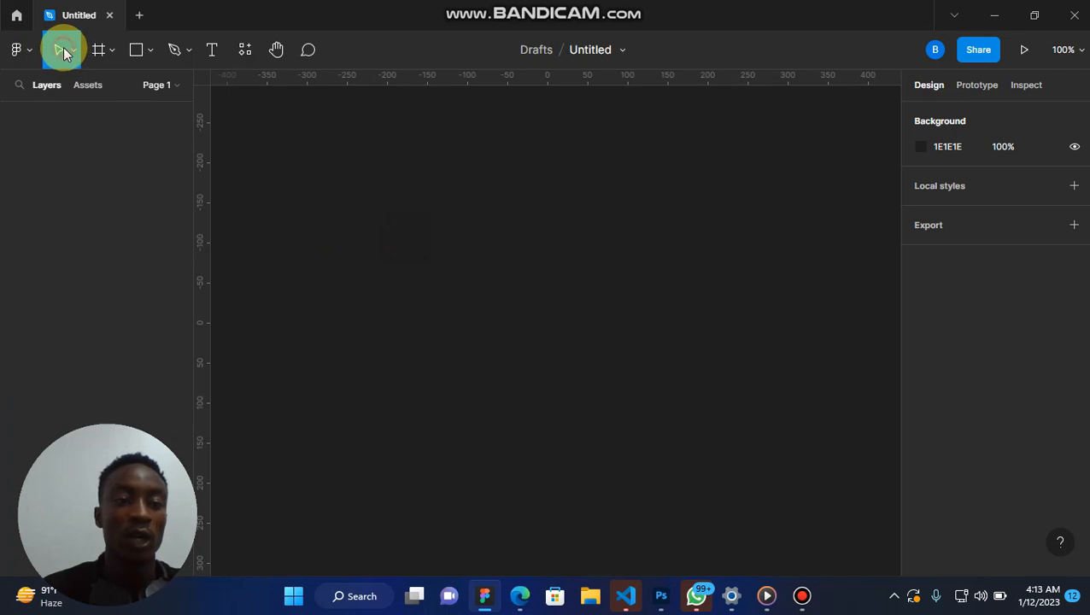
left_click_drag(285, 181, 708, 465)
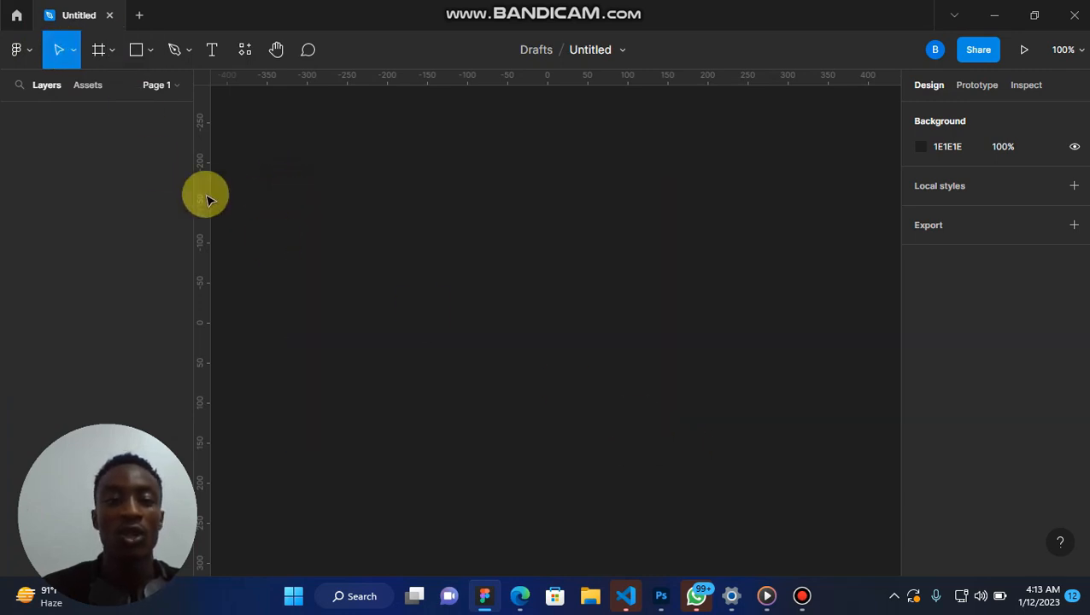
Create a phone frame from the iPhone 14 Pro preset (393 × 852).
left_click(98, 51)
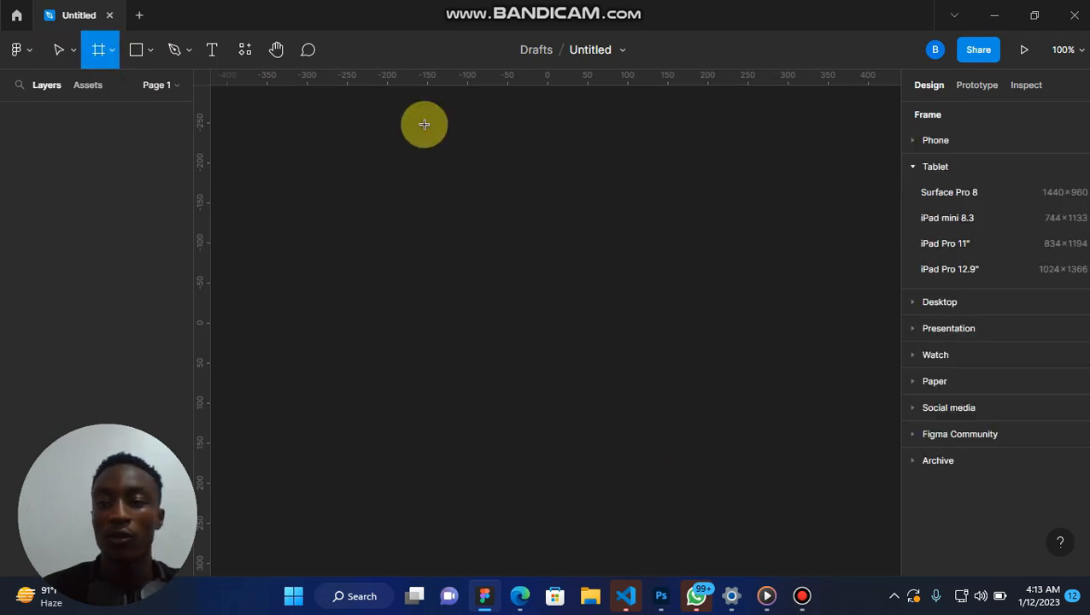
left_click(917, 141)
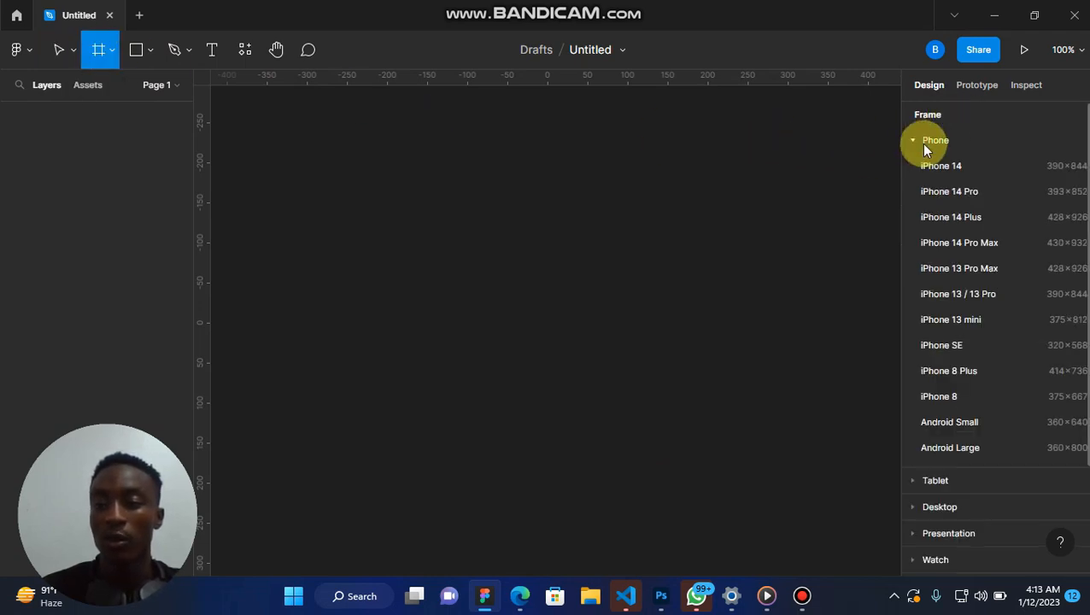
left_click(947, 193)
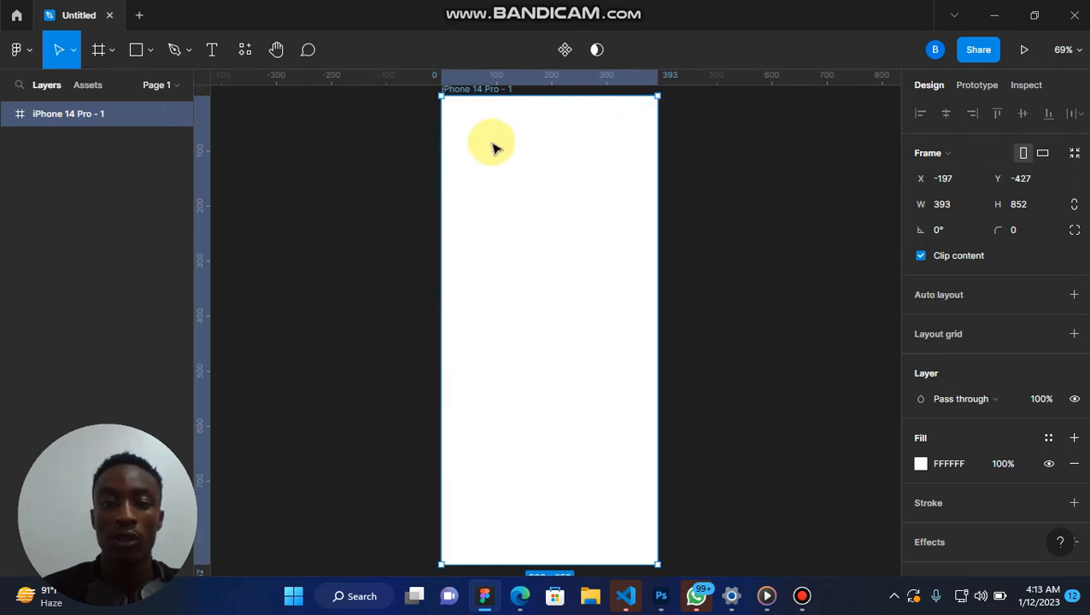
Draw a rectangle about 306 × 184 in the upper part of the phone frame, centred horizontally.
scroll(551, 212, "down", 3)
scroll(553, 213, "right", 1)
scroll(552, 212, "up", 1)
scroll(553, 213, "down", 1)
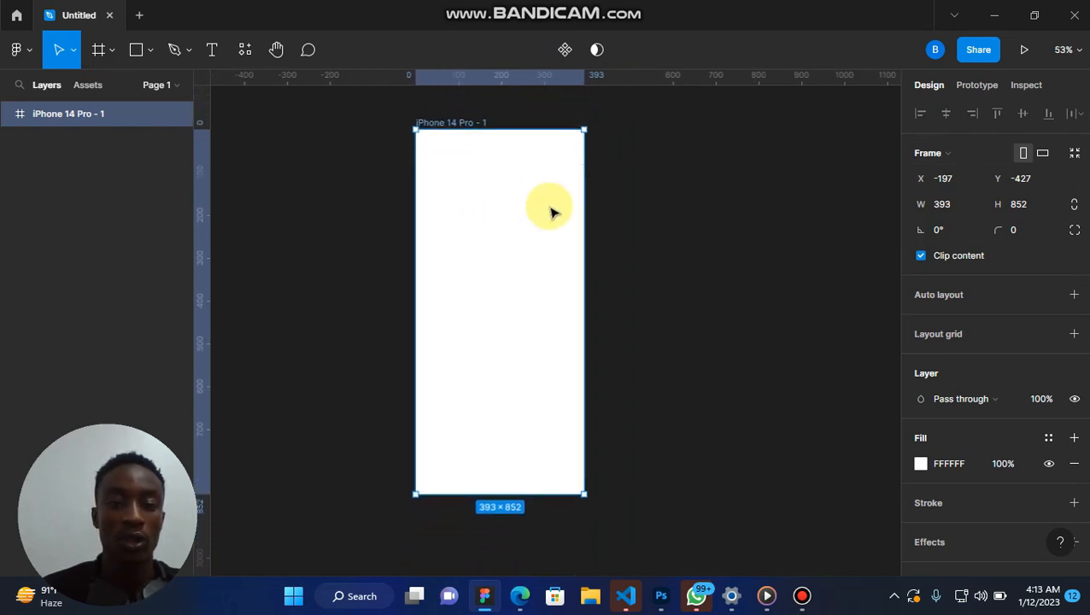
scroll(553, 213, "left", 1)
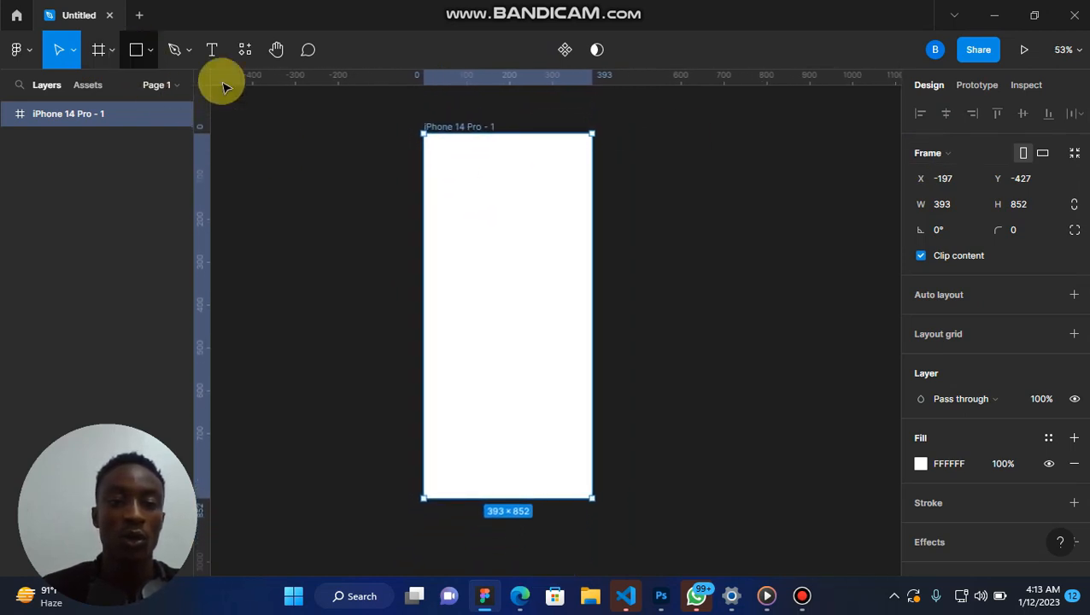
scroll(419, 188, "up", 2)
scroll(418, 188, "down", 1)
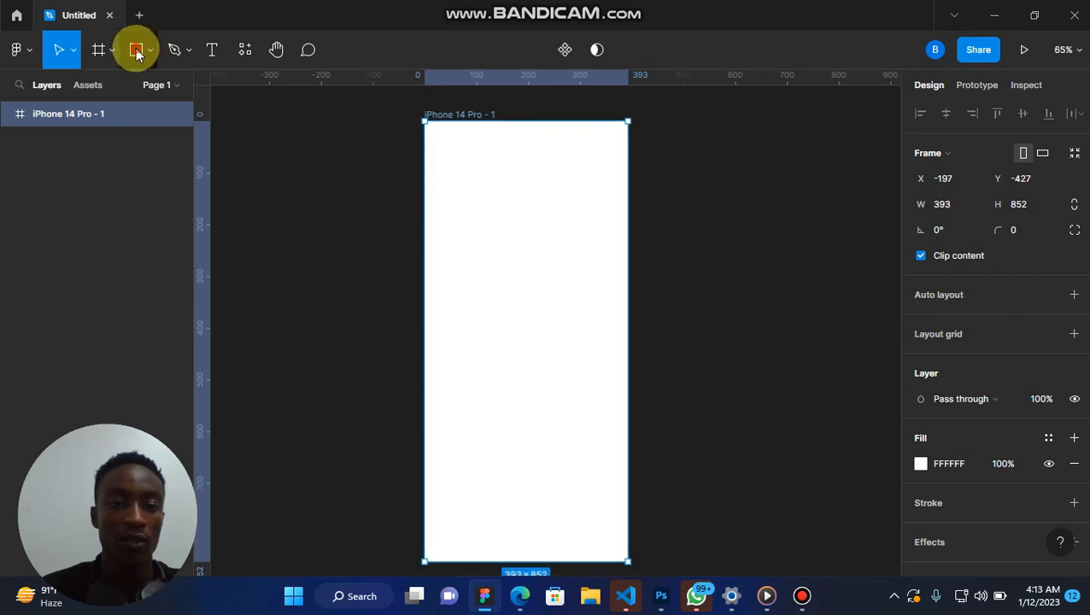
left_click(135, 49)
left_click_drag(466, 232, 598, 316)
left_click_drag(536, 258, 603, 216)
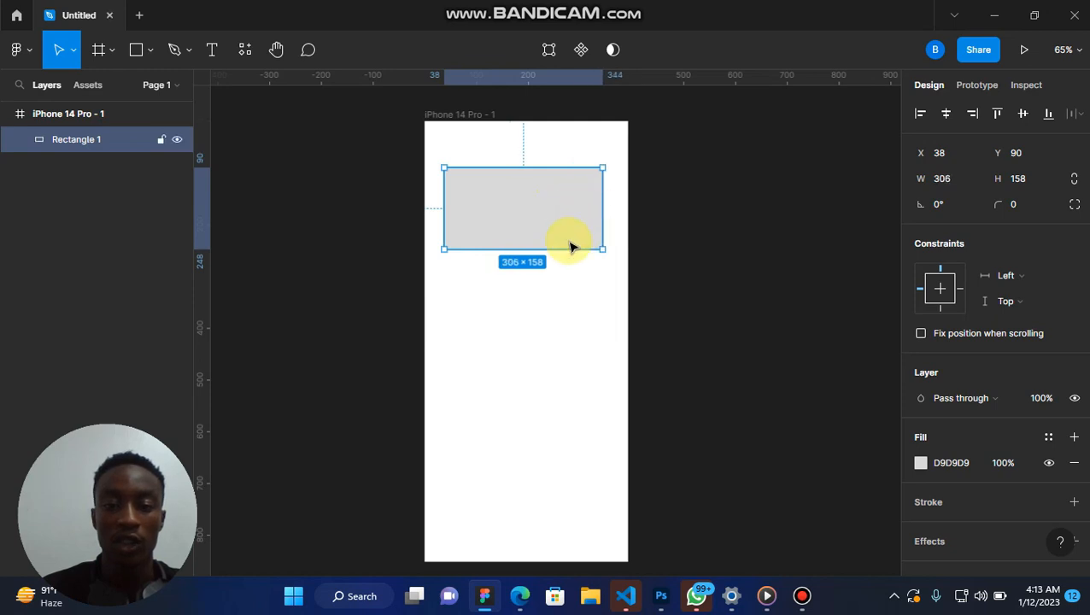
left_click_drag(566, 255, 564, 246)
Draw an ellipse about 109 × 107 centred on the rectangle's lower edge, and deselect it.
left_click(173, 49)
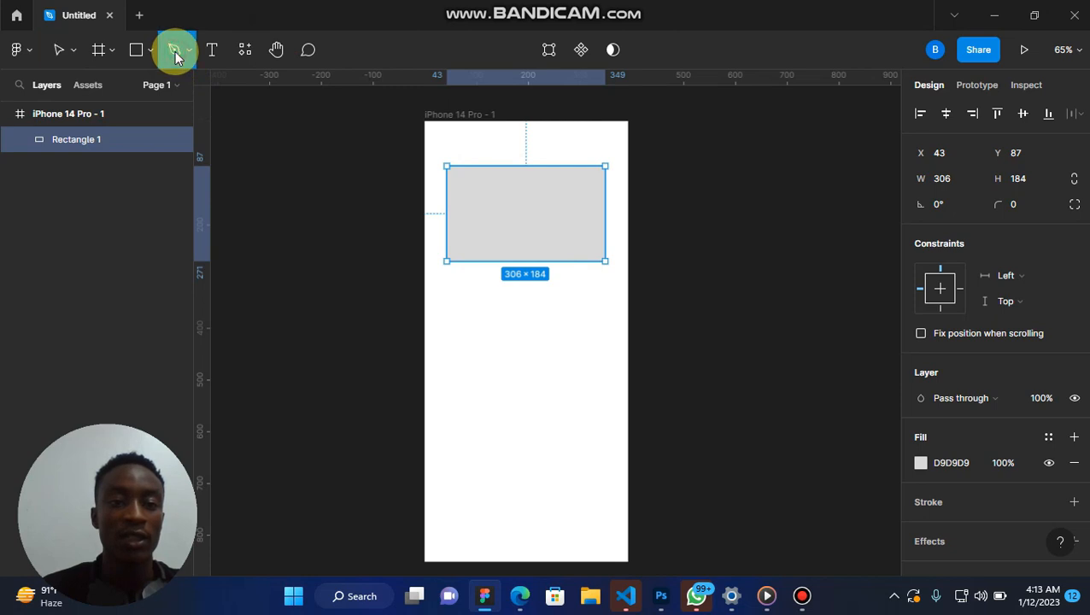
left_click(151, 54)
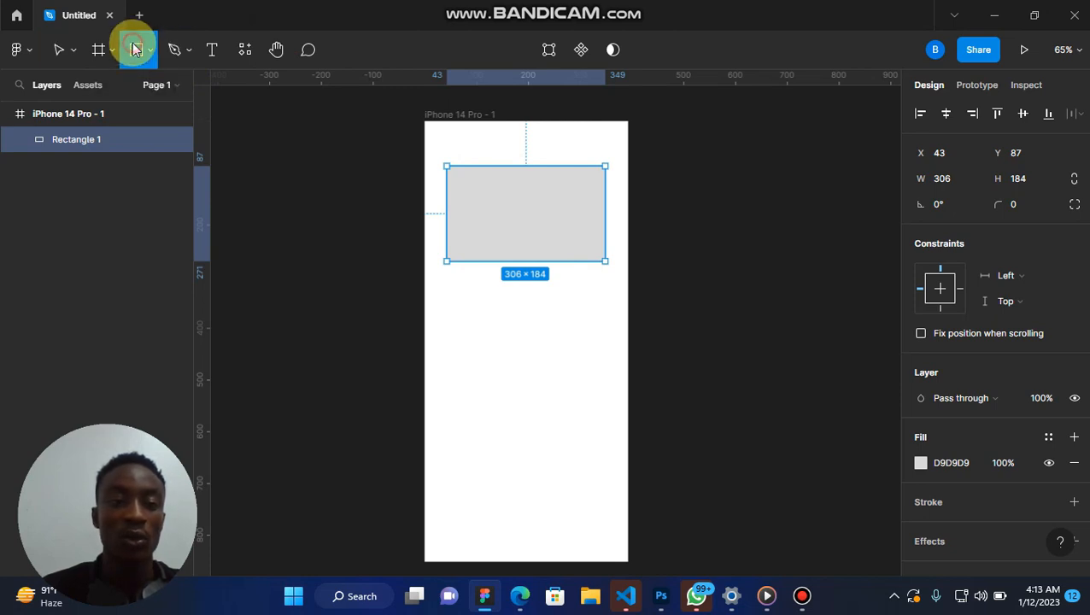
left_click(151, 54)
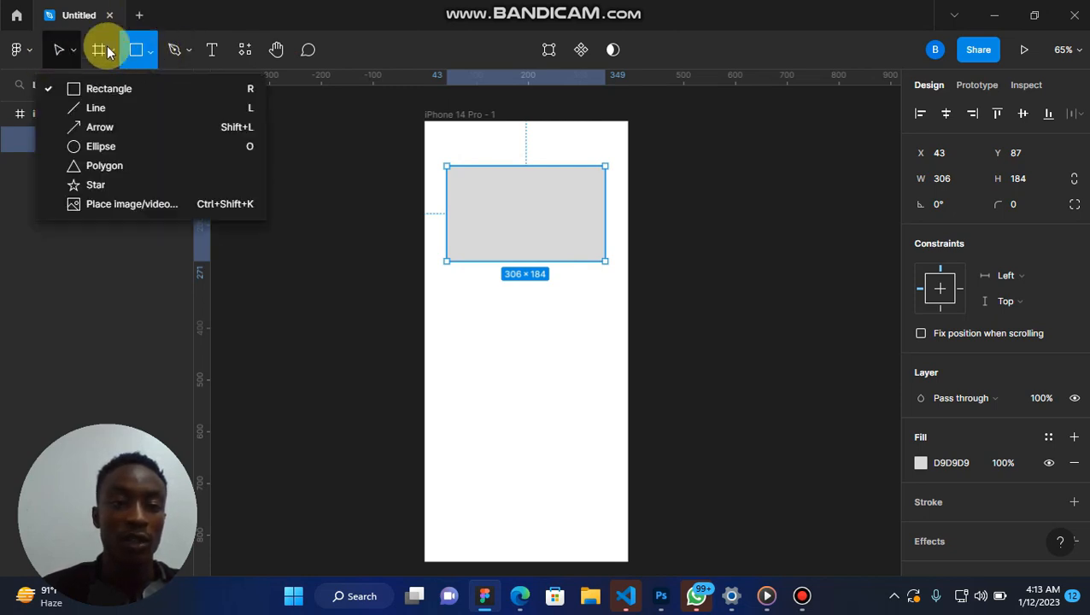
left_click(116, 147)
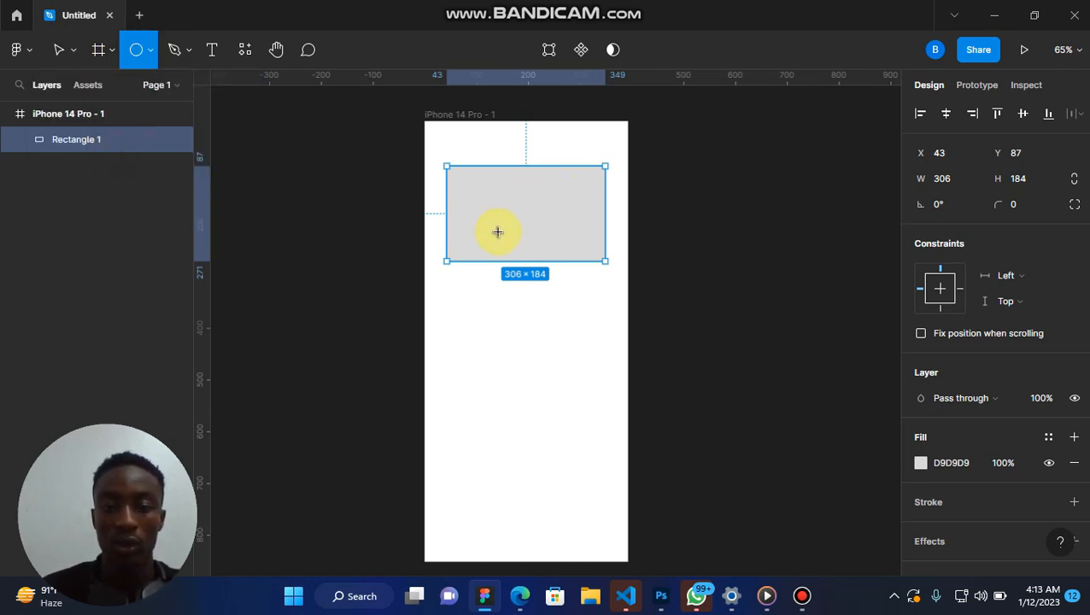
left_click_drag(498, 231, 534, 279)
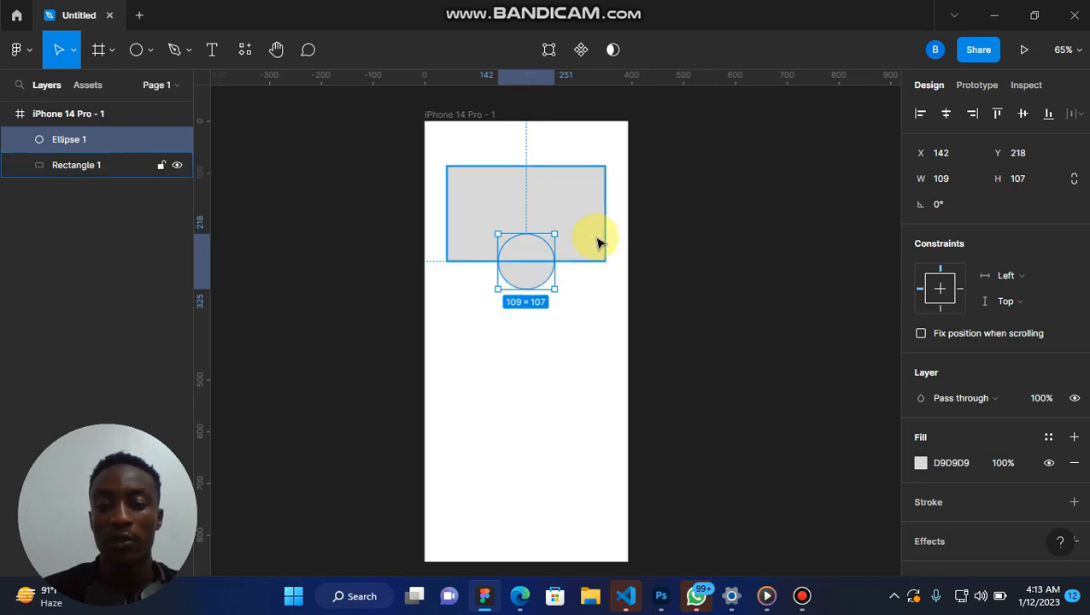
left_click(529, 119)
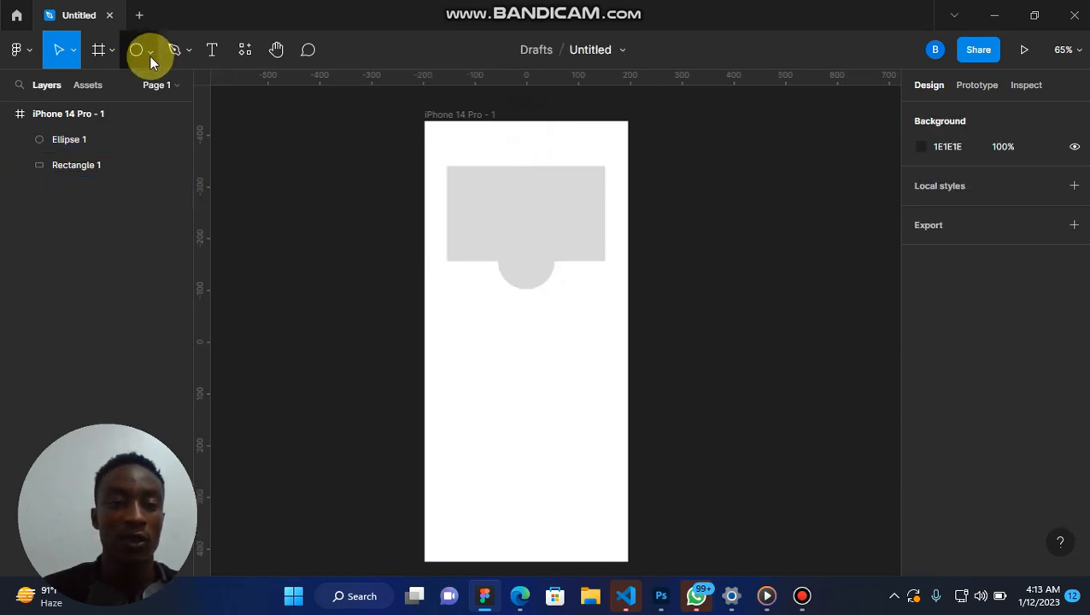
Draw a freehand scribble with the Pencil tool in the lower half of the phone frame.
left_click(193, 50)
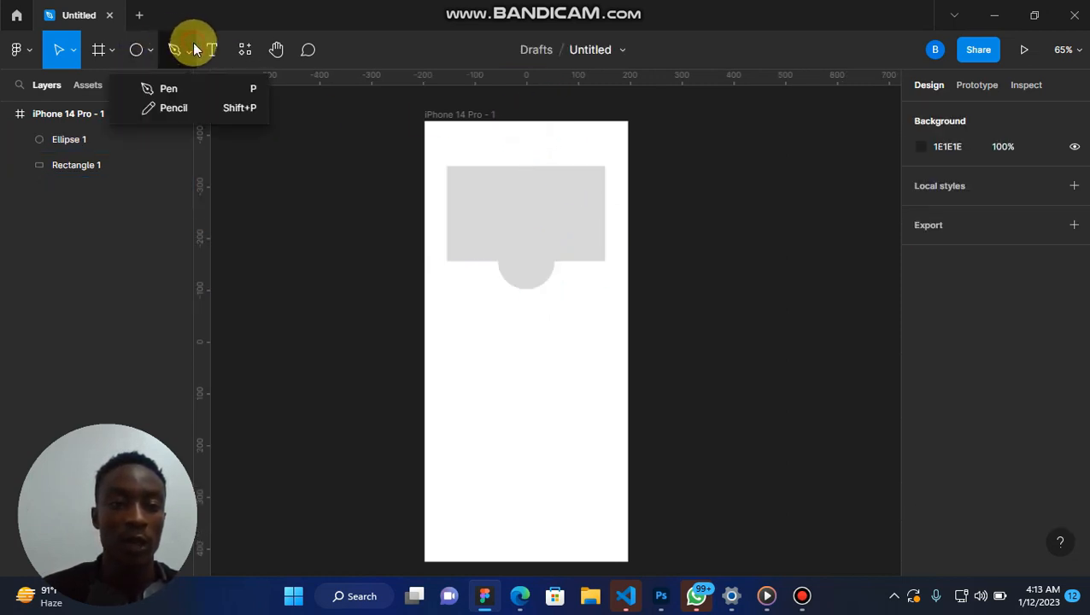
left_click(189, 109)
mouse_move(441, 409)
left_mouse_down()
mouse_move(462, 389)
mouse_move(558, 434)
mouse_move(468, 393)
left_mouse_up()
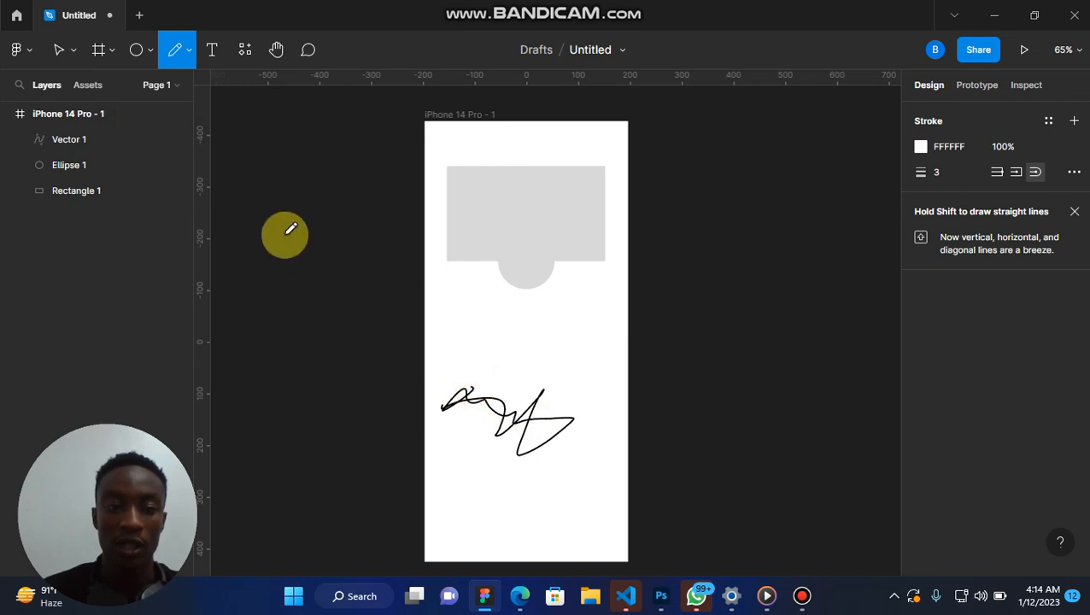
Draw a closed six-point zigzag about 275 × 116 with the Pen tool above the scribble, and finish editing it.
left_click(188, 55)
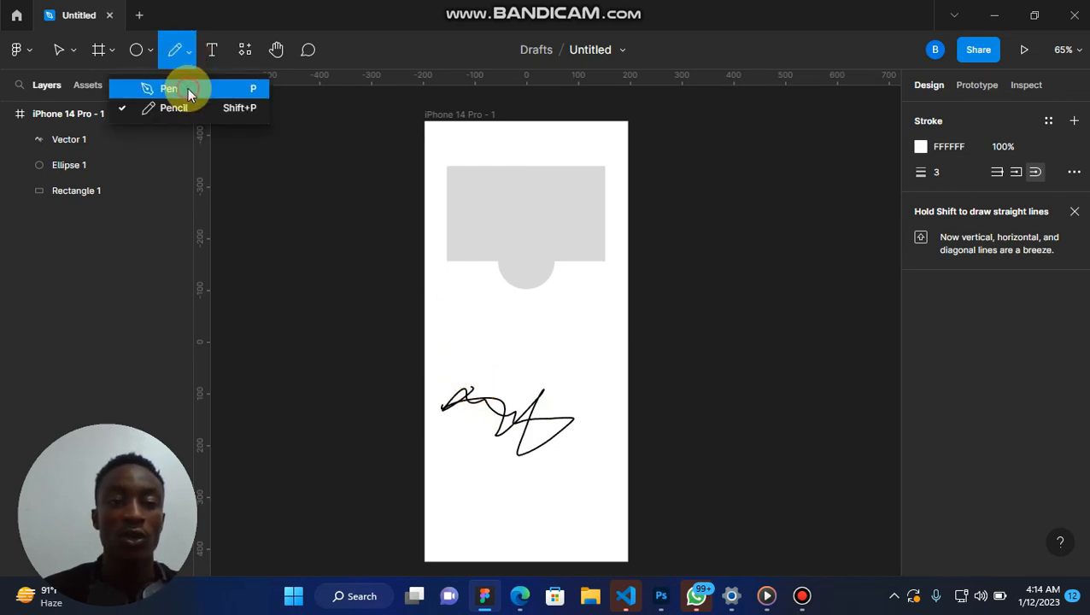
left_click(187, 88)
left_click(454, 352)
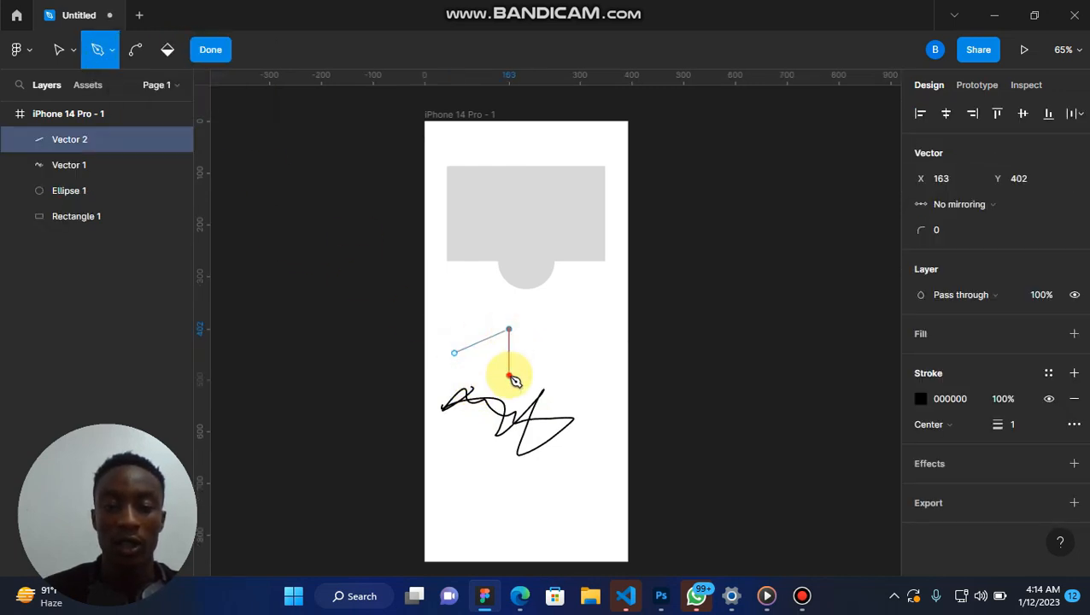
left_click(508, 374)
left_click(554, 358)
left_click(575, 388)
left_click(596, 353)
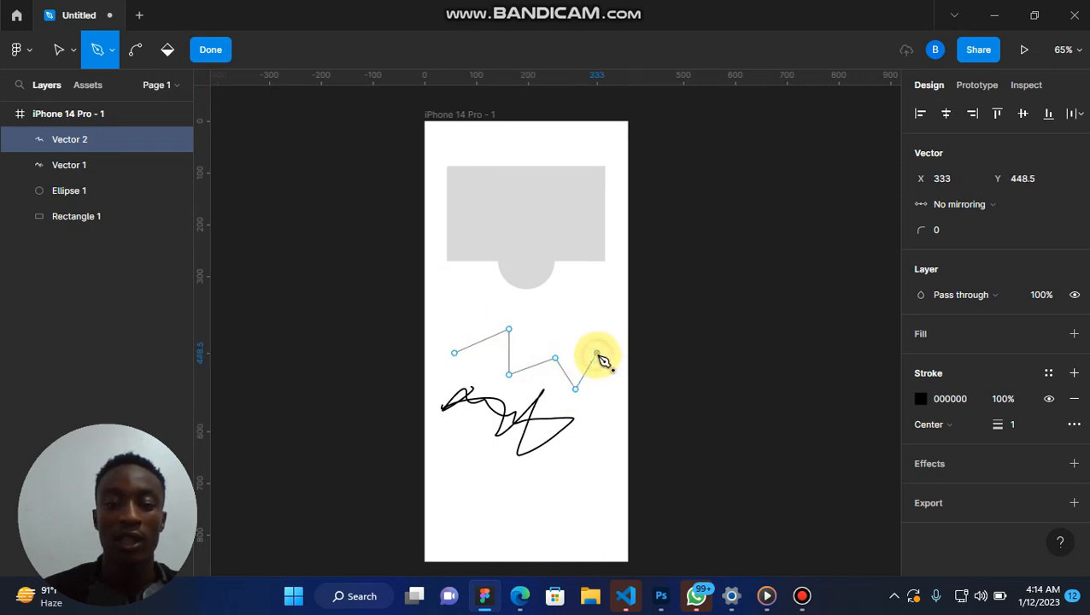
left_click(456, 353)
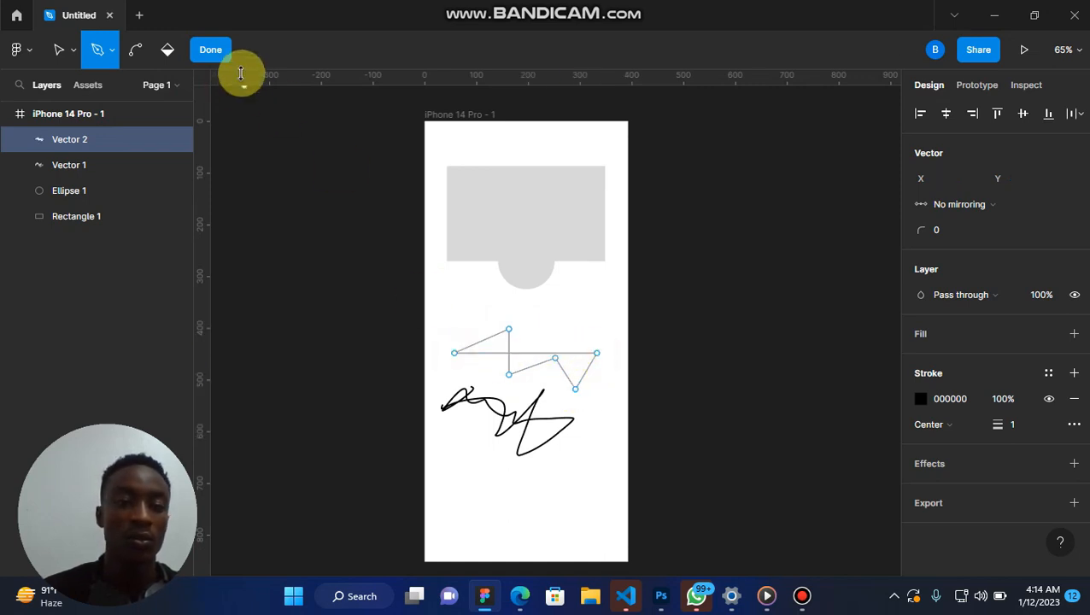
left_click(210, 49)
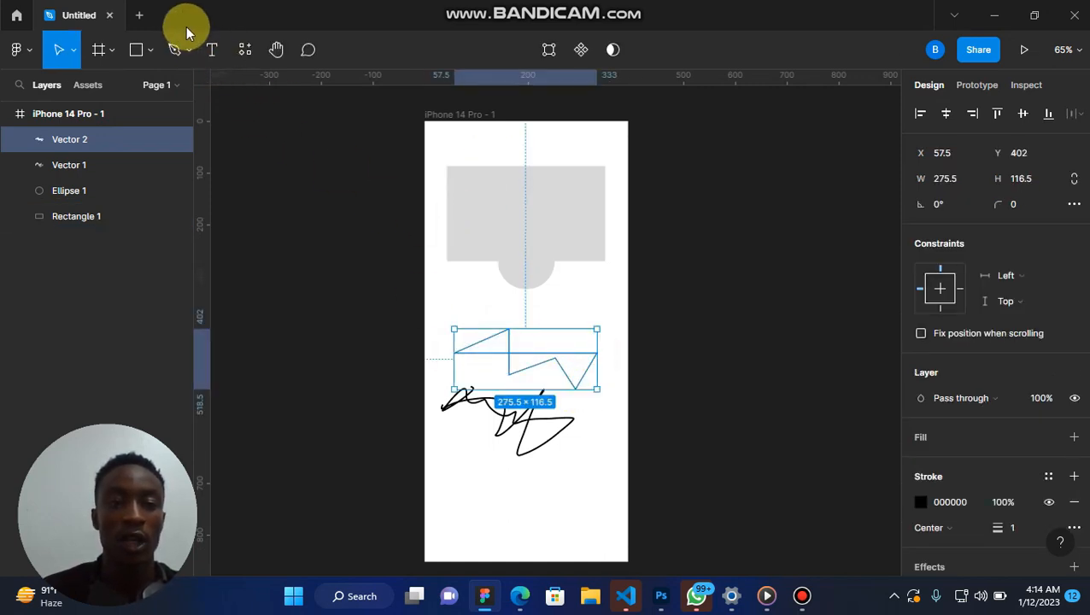
Add a "Hello World" text box on the rectangle, narrow it to about 80 × 59 and move it to the centre.
left_click(212, 51)
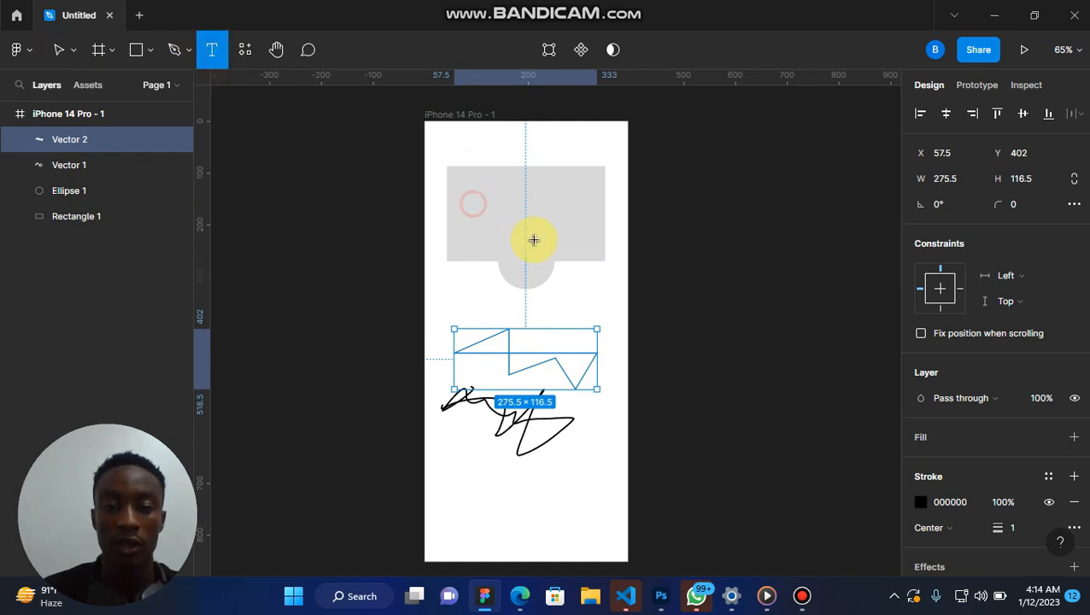
left_click_drag(473, 203, 586, 236)
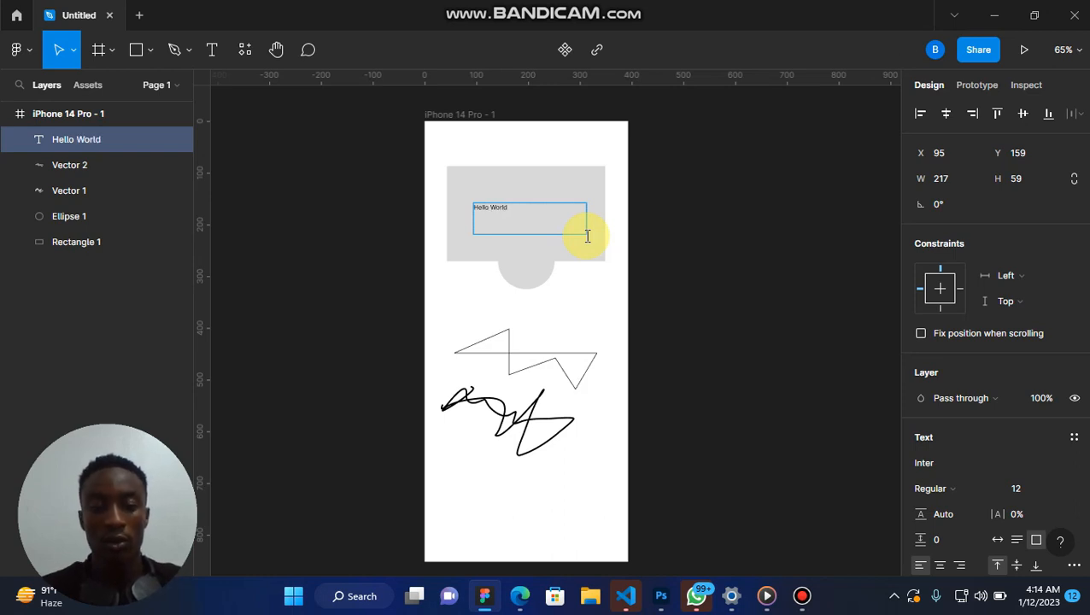
left_click_drag(595, 229, 531, 214)
scroll(530, 216, "up", 5)
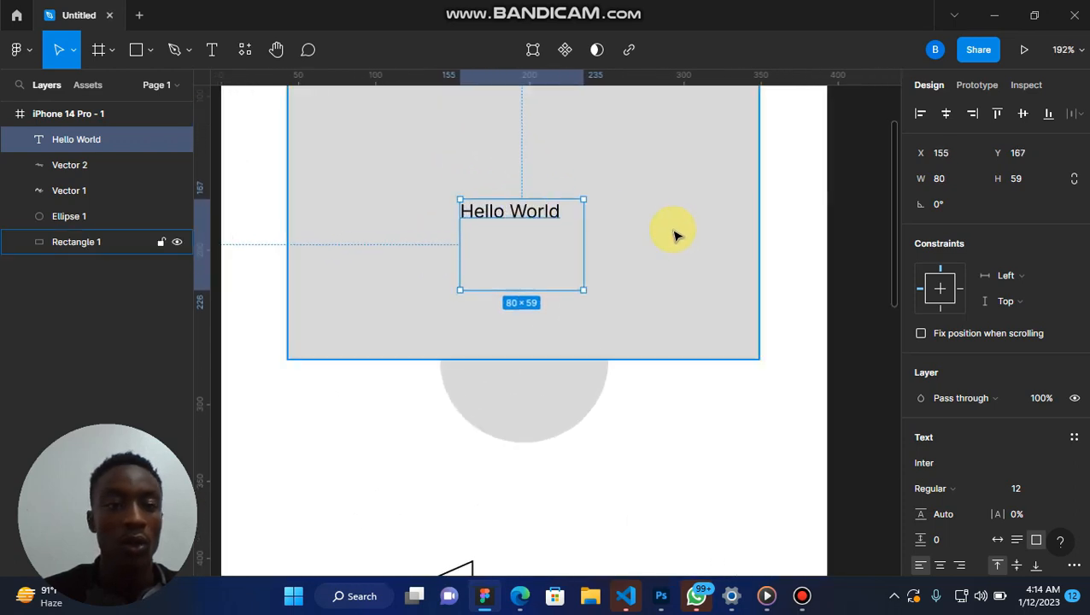
Look through the Components, Plugins and Widgets resources.
left_click(245, 53)
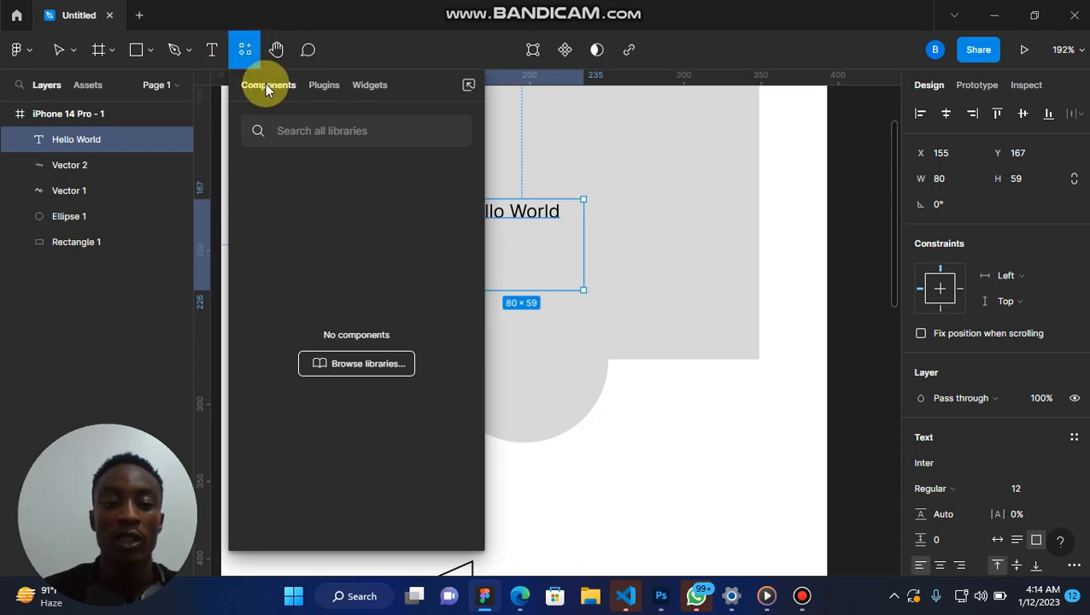
left_click(330, 92)
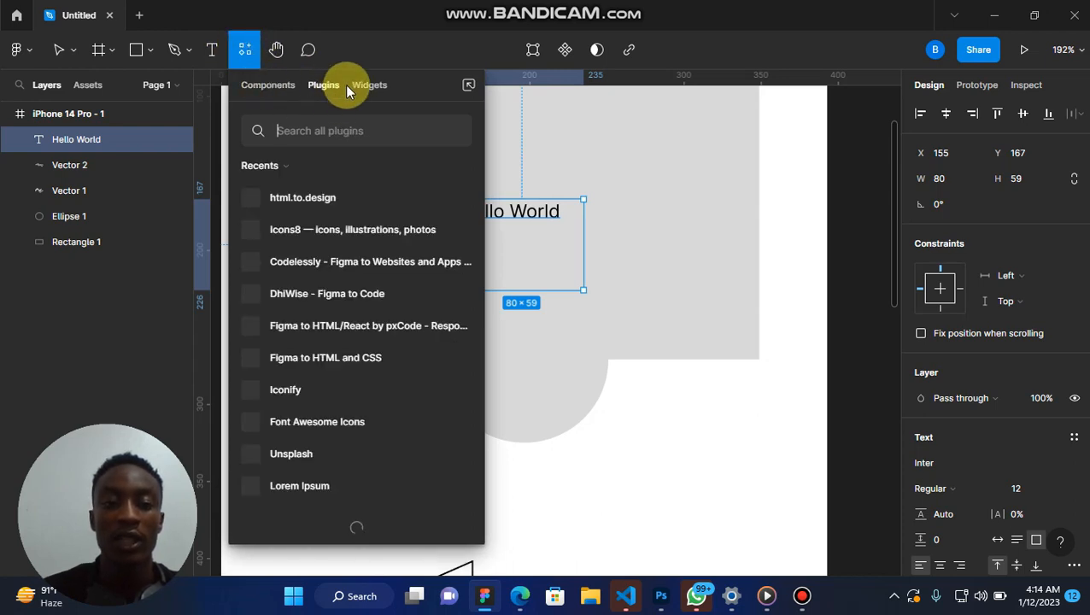
left_click(369, 85)
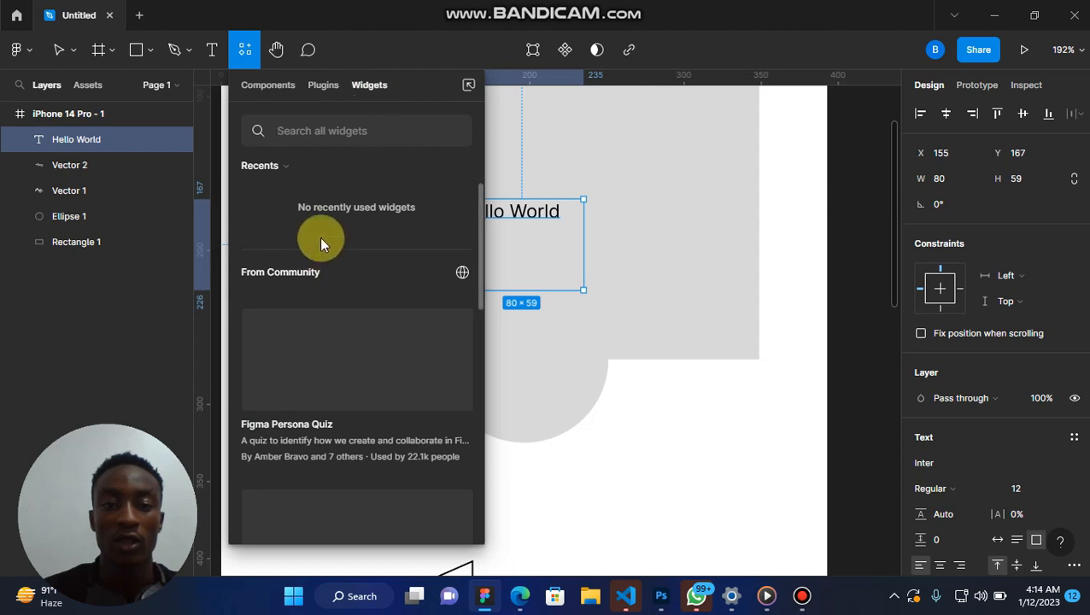
Try the Hand tool by panning the canvas around the phone frame.
left_click(276, 52)
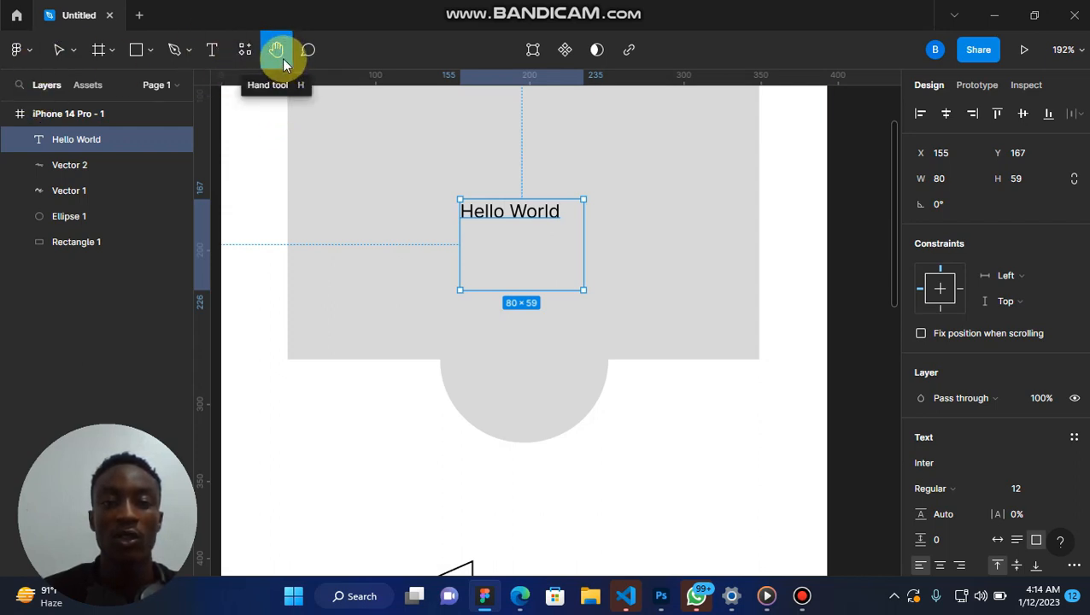
left_click_drag(344, 177, 557, 522)
left_click_drag(608, 323, 601, 355)
scroll(601, 355, "down", 2)
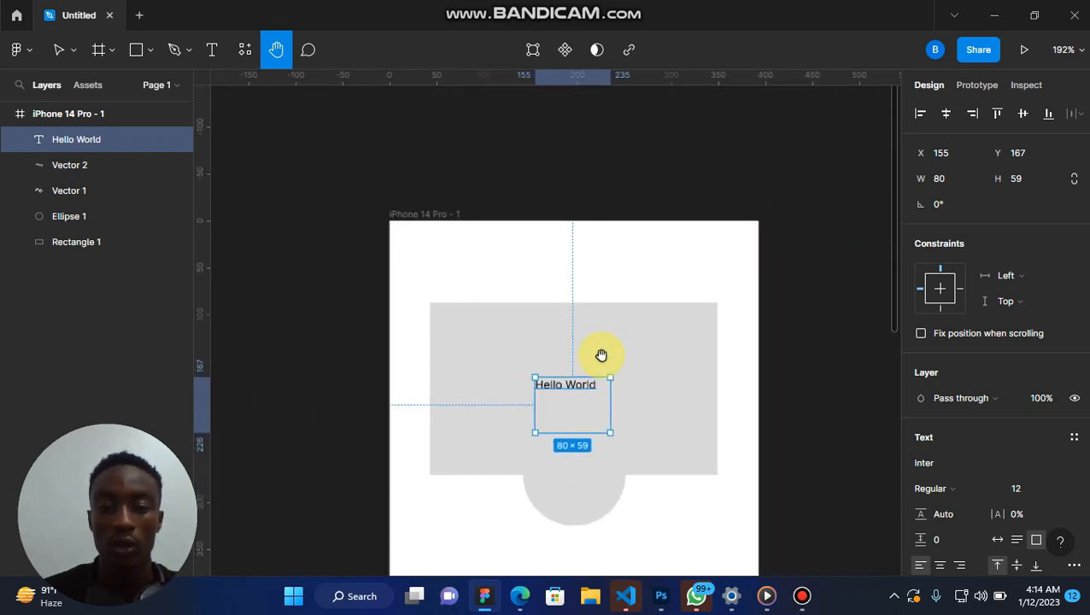
scroll(601, 356, "up", 3)
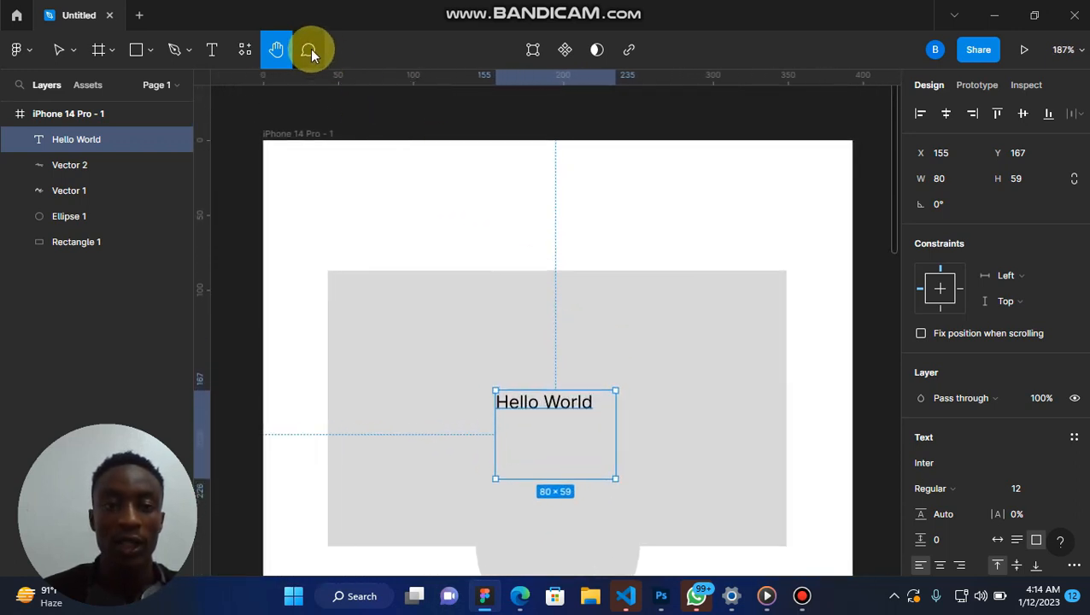
Add the comment "Work iconography" at the phone frame's top edge, and return to the Move tool.
left_click(310, 51)
left_click(324, 134)
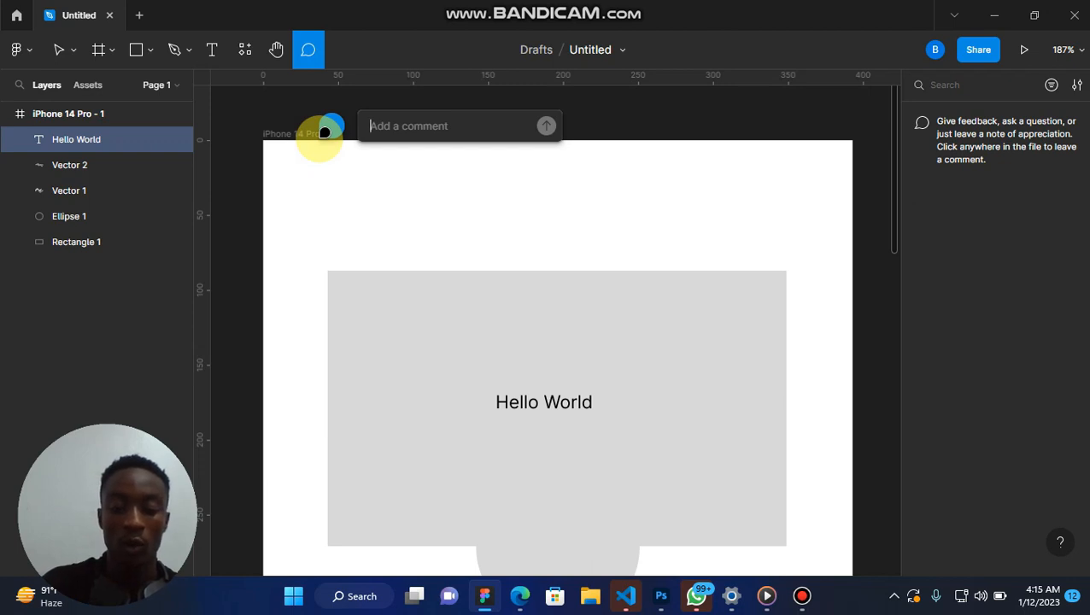
type("Work iconography")
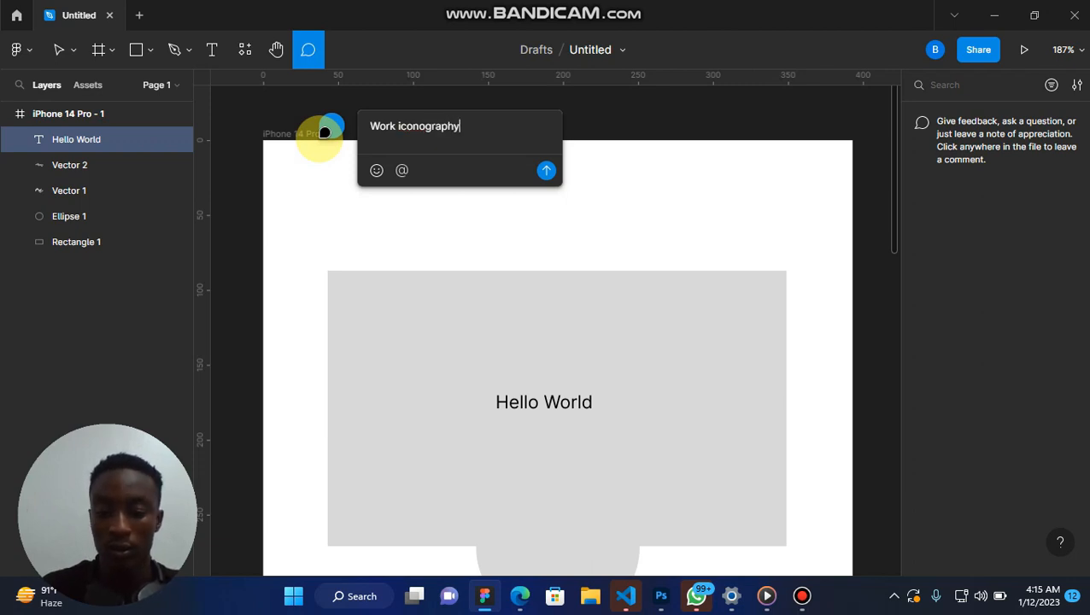
key("Escape")
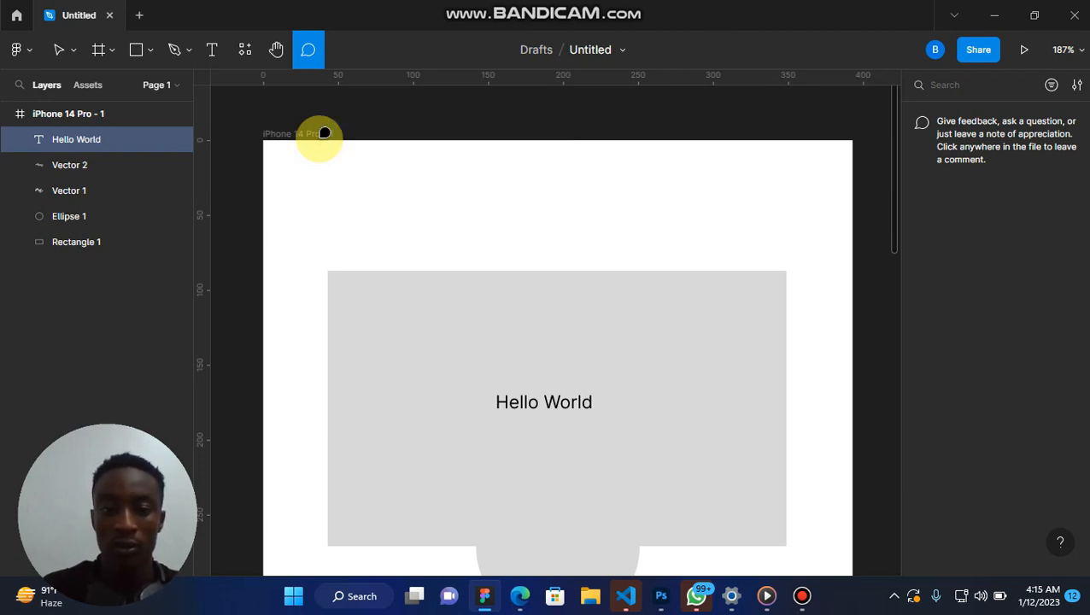
scroll(388, 213, "down", 5)
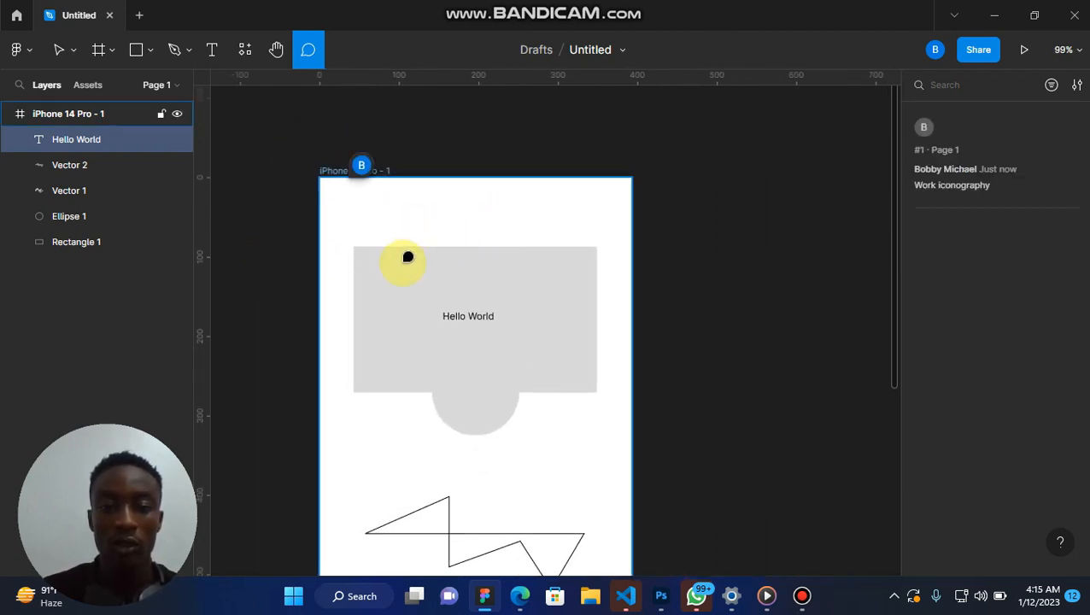
scroll(400, 258, "left", 1)
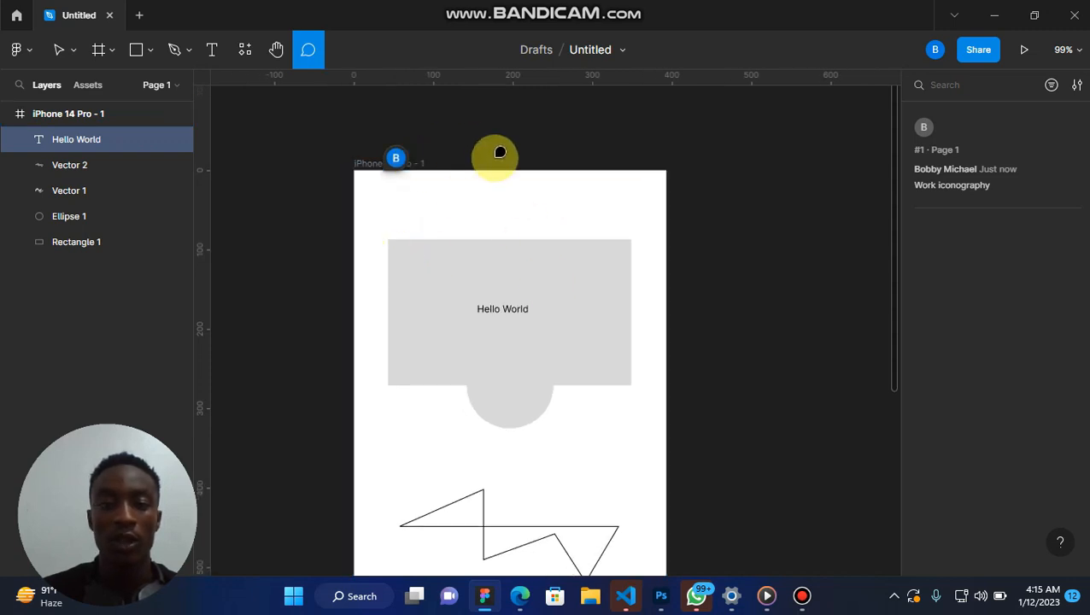
left_click(59, 51)
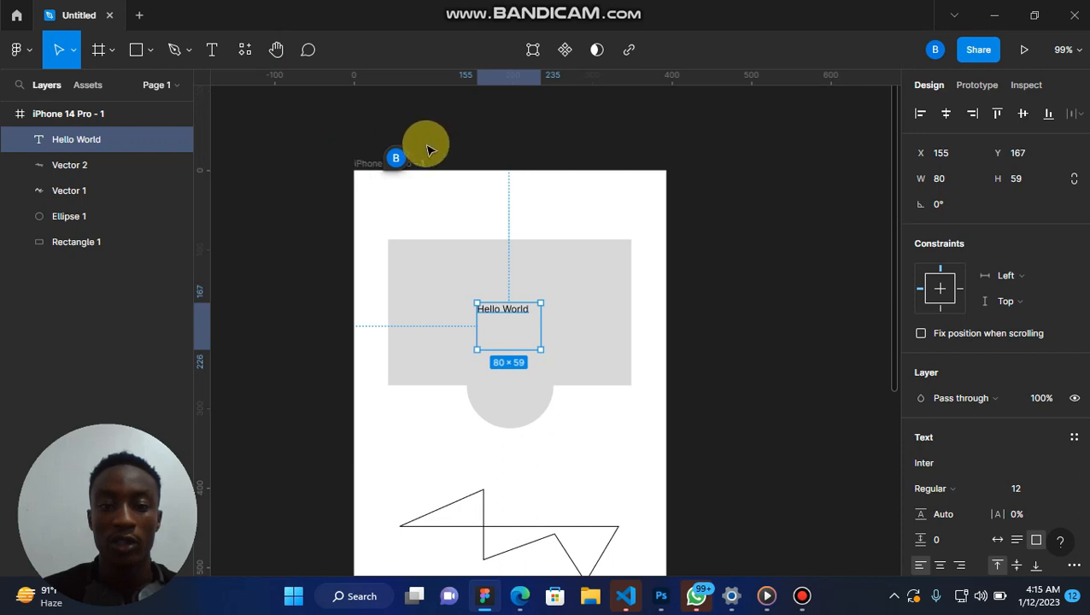
View the posted comment's thread, and check the file's location in Drafts before returning to the design file.
left_click(401, 158)
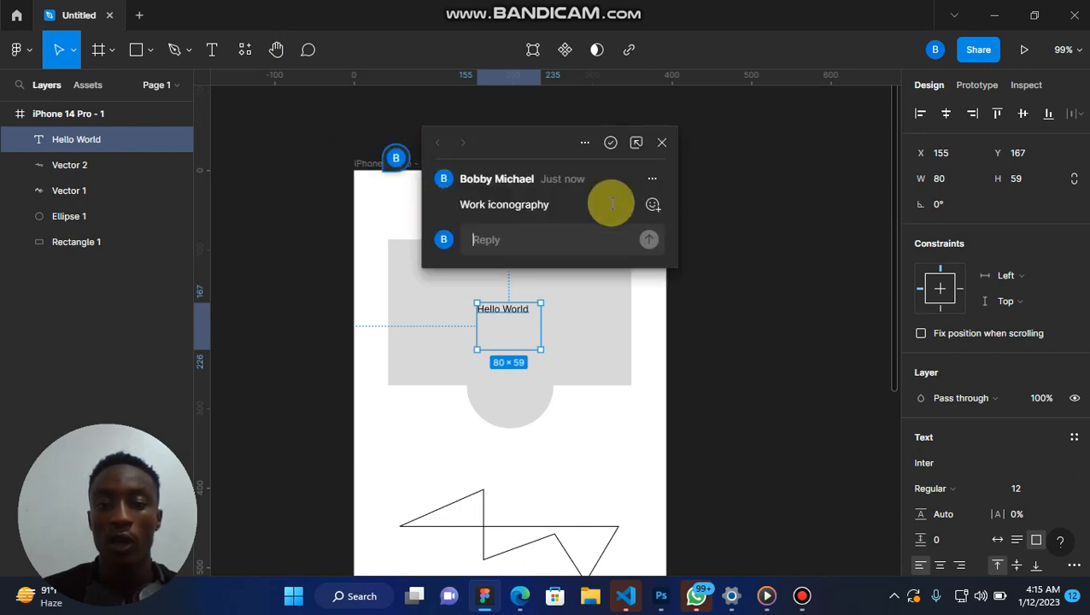
left_click(324, 121)
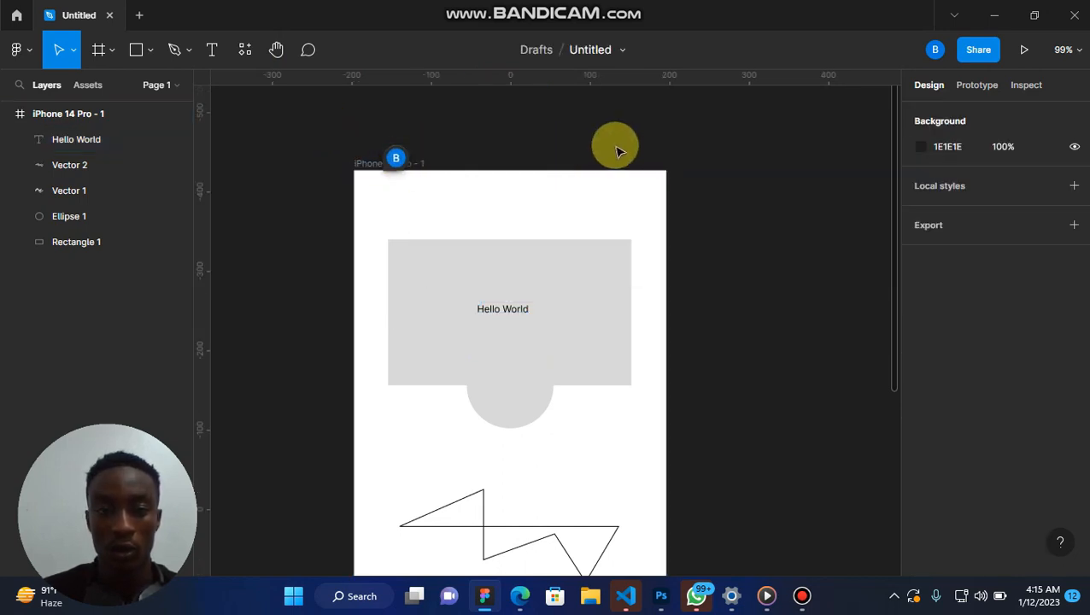
left_click(531, 51)
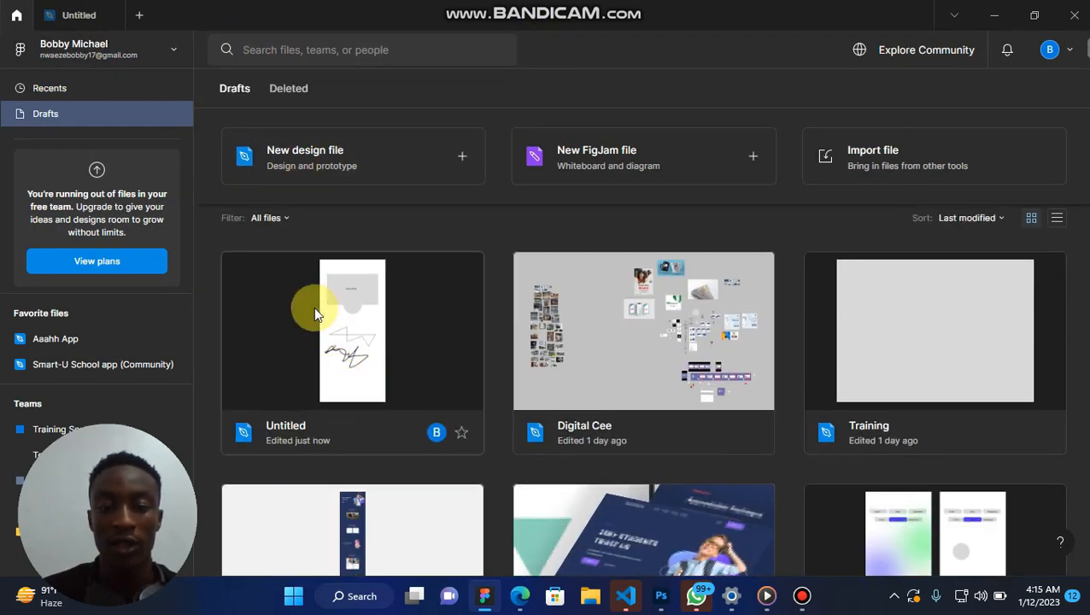
left_click(74, 14)
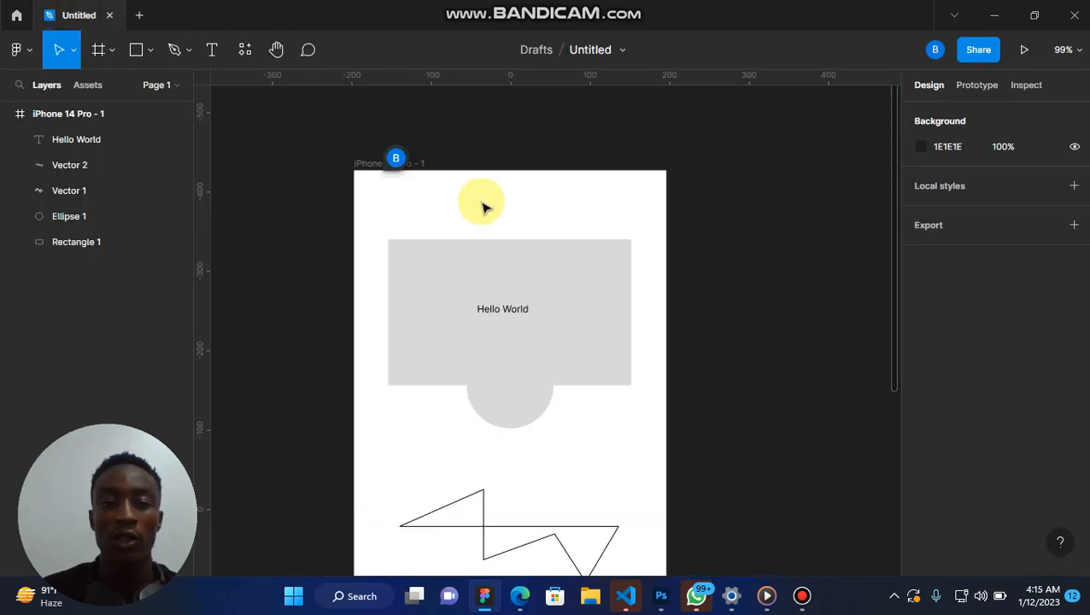
Rename the design file as "Training File".
left_click(586, 53)
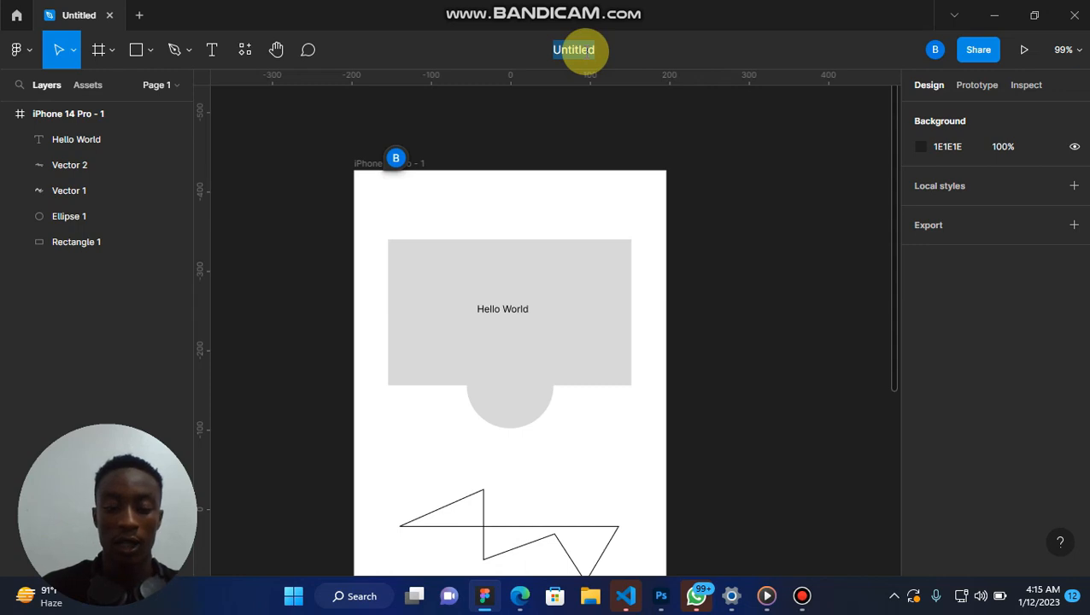
type("Train")
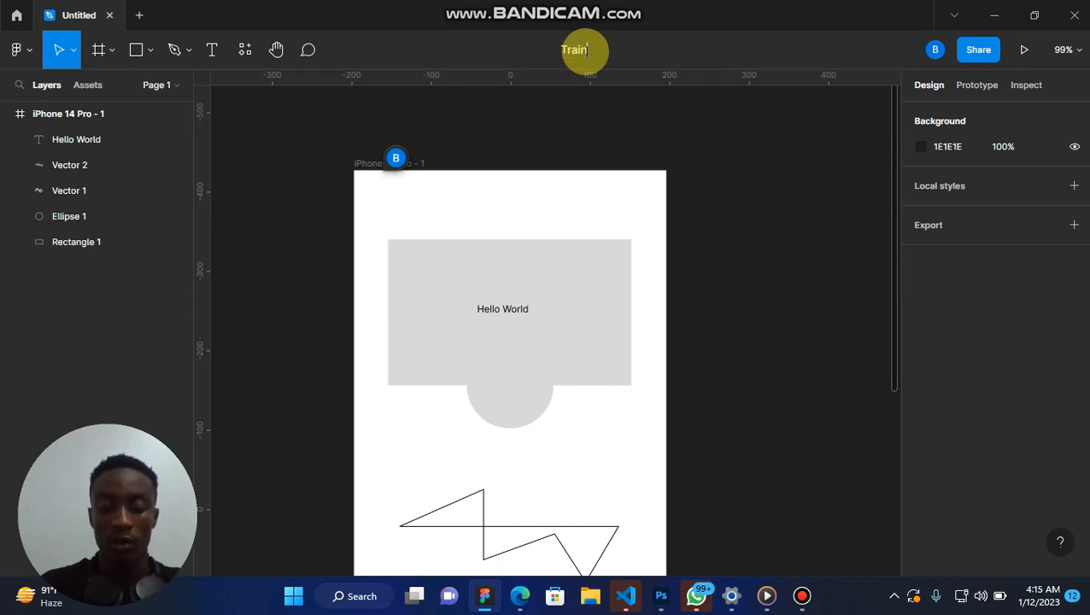
type("in")
type("g")
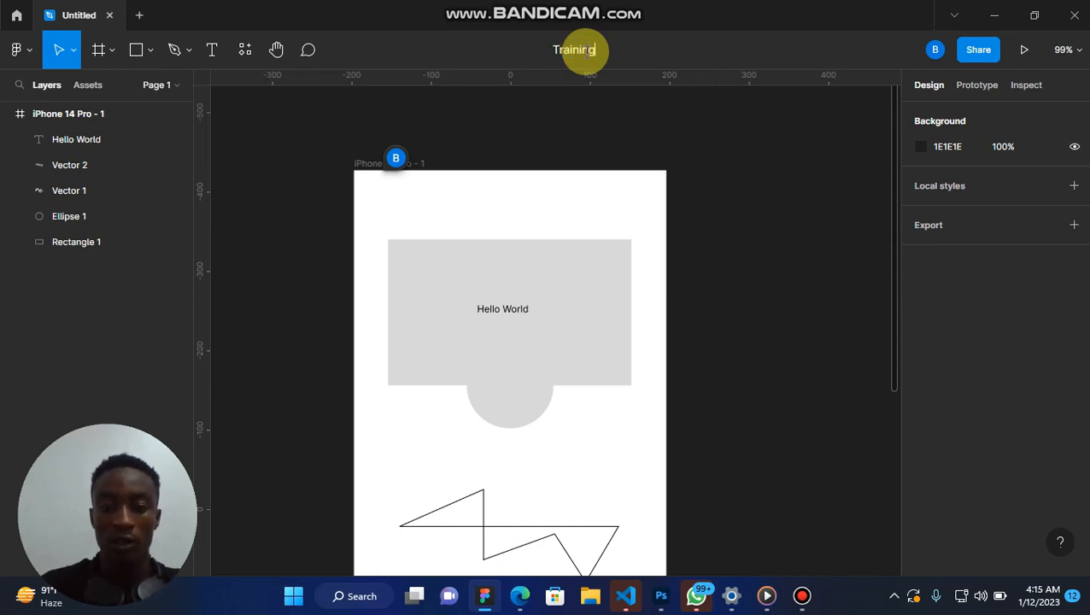
type(" File")
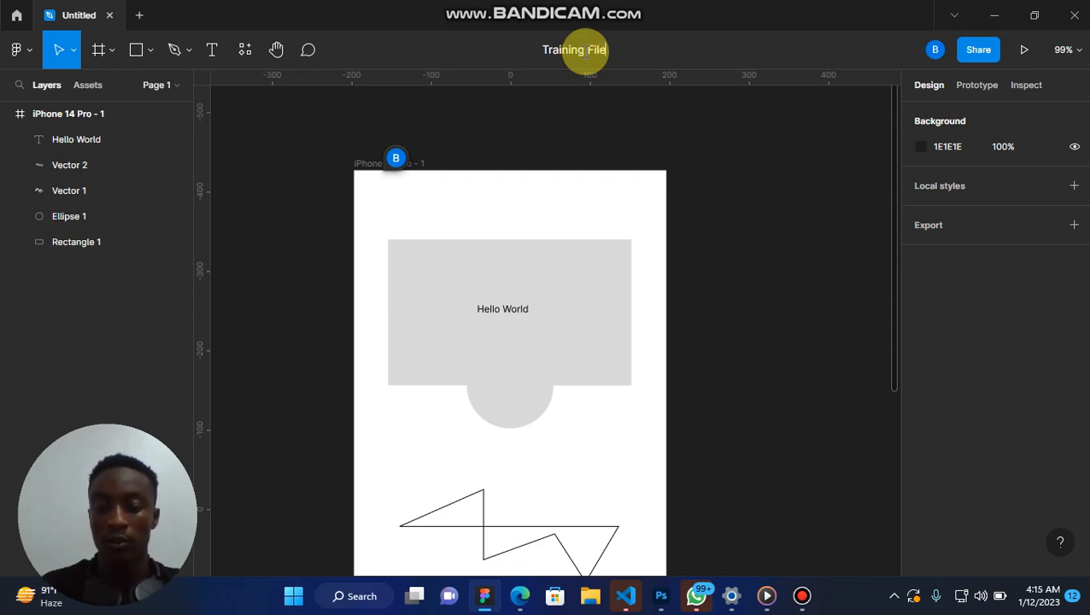
key("Return")
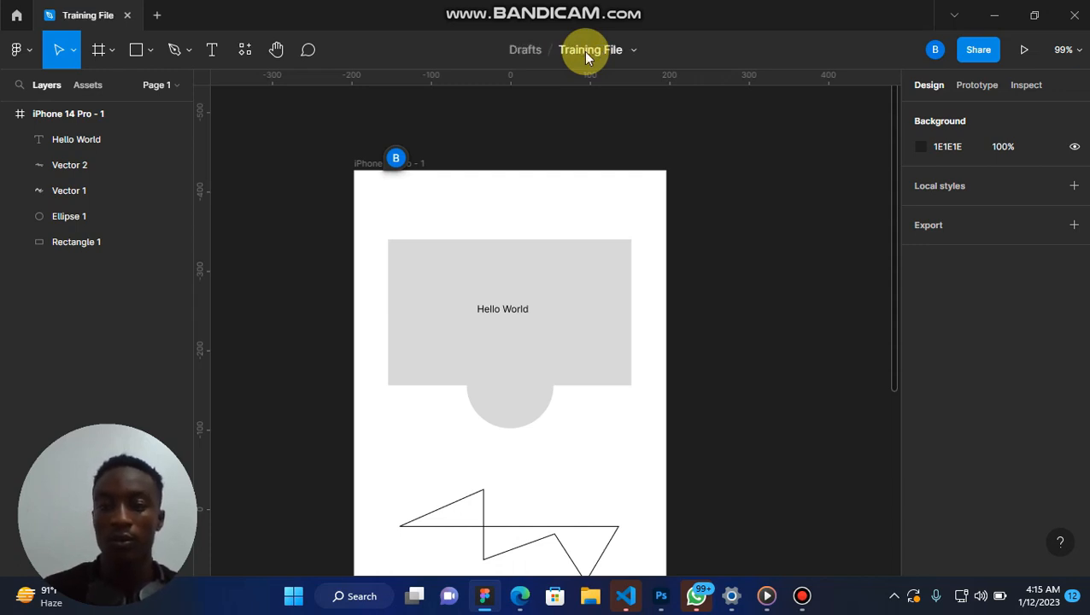
Look over the sharing dialog's Invite and Publish to Community sections, and the zoom and view options.
left_click(935, 53)
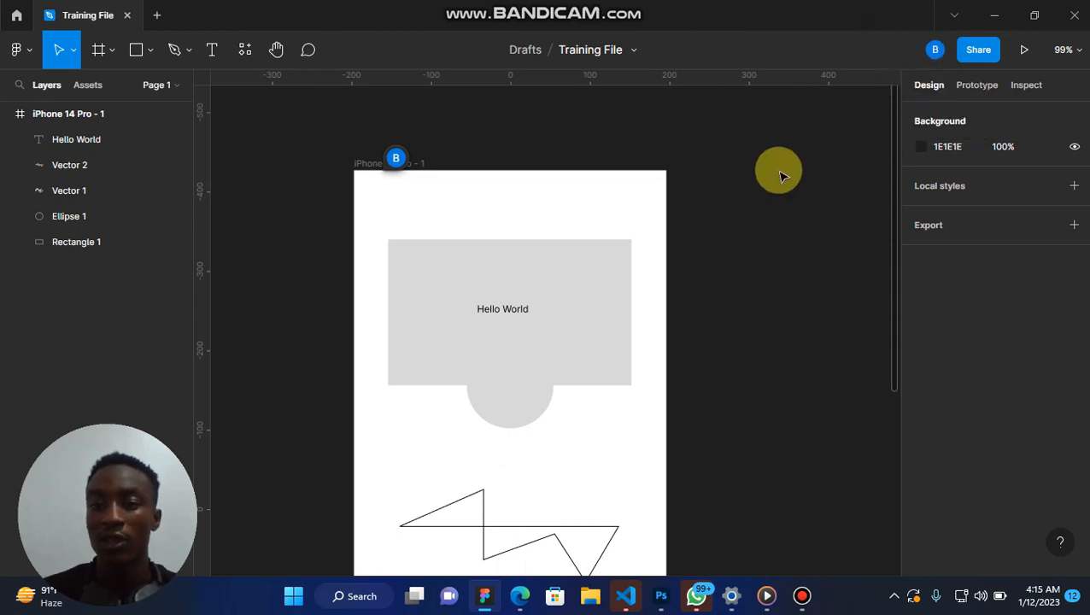
mouse_move(931, 52)
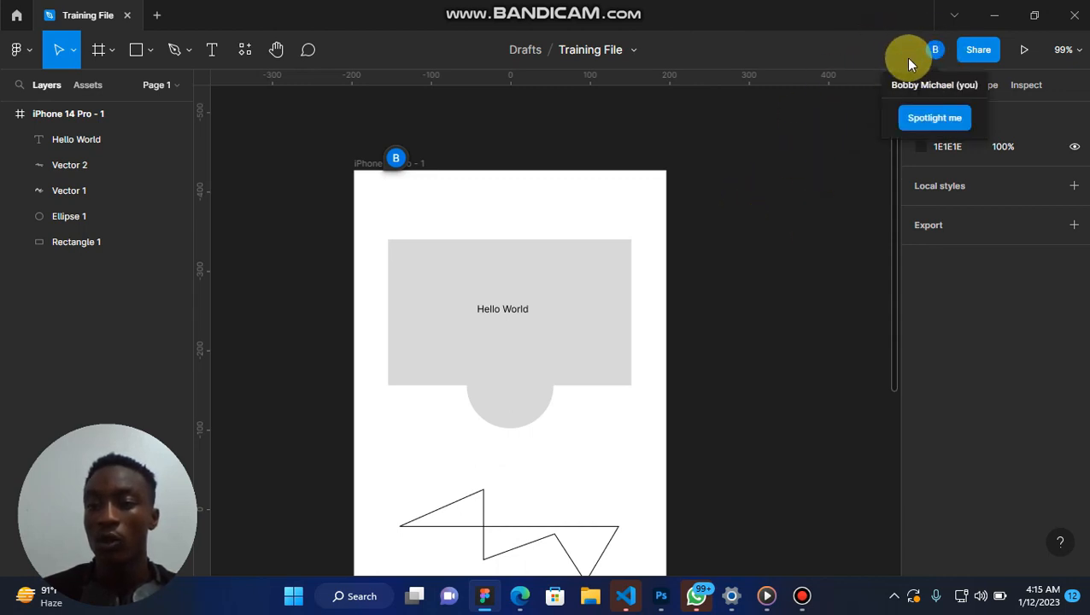
left_click(978, 50)
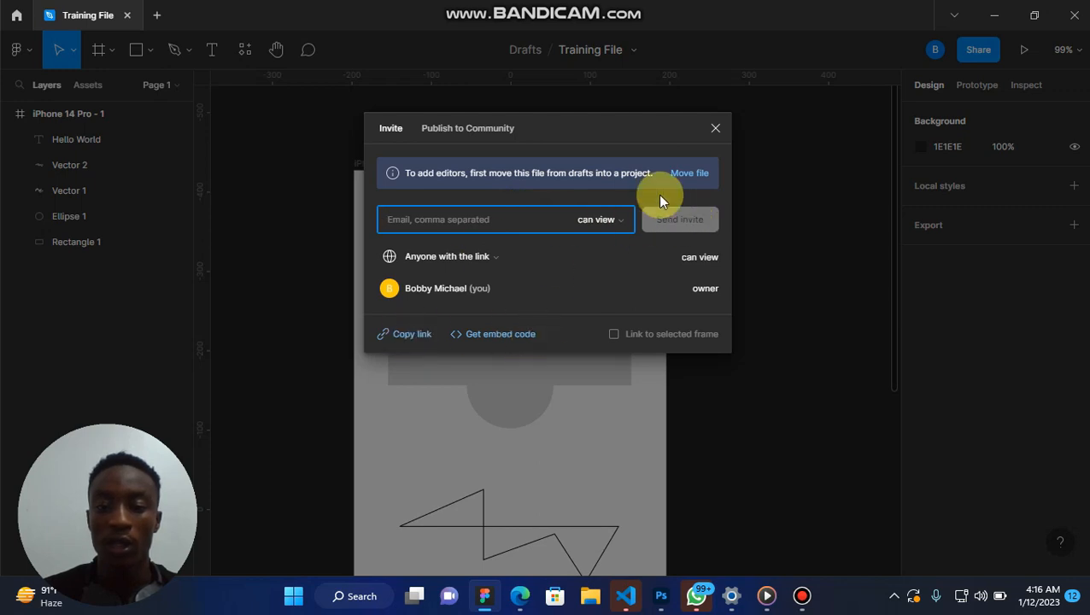
left_click(484, 134)
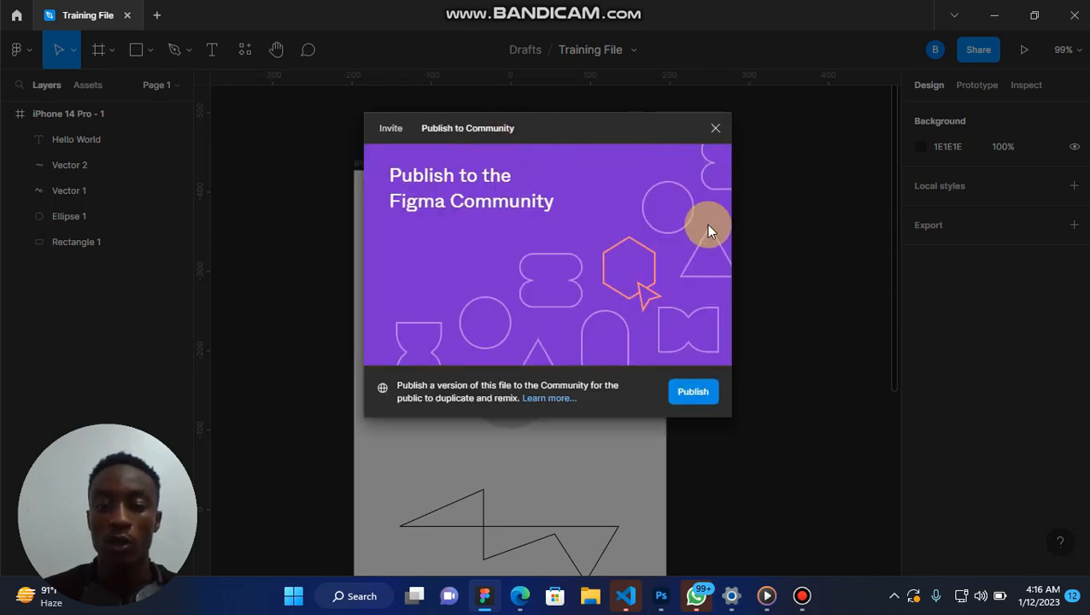
left_click(713, 133)
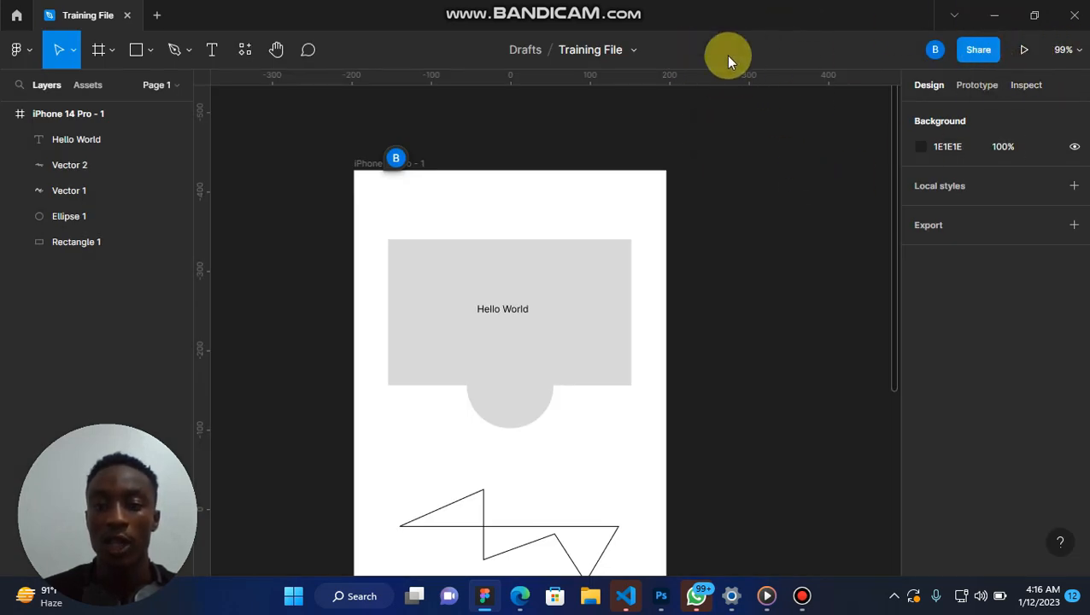
left_click(1061, 50)
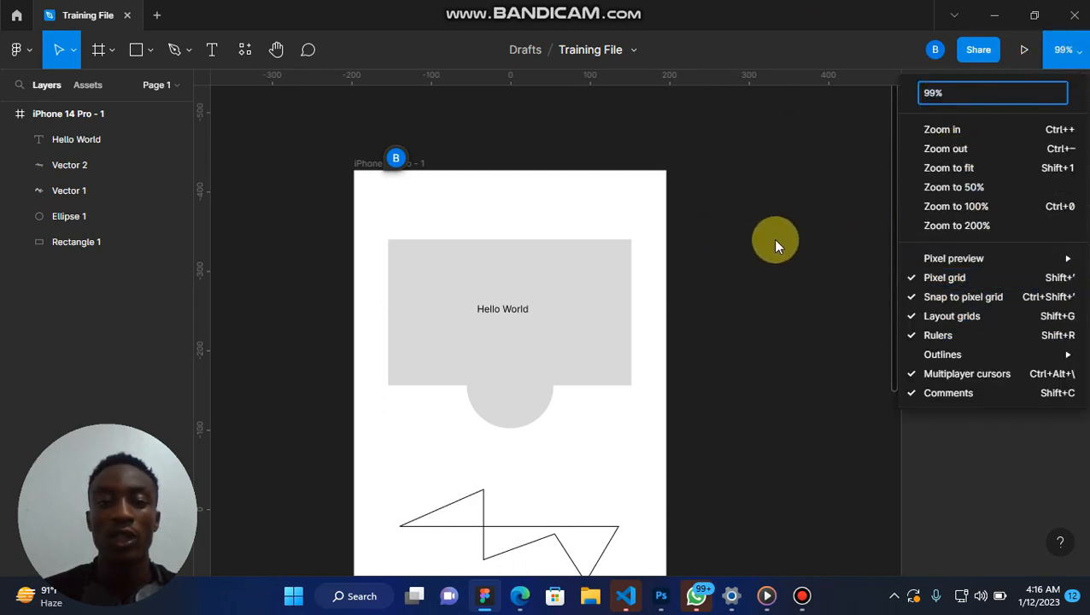
left_click(775, 245)
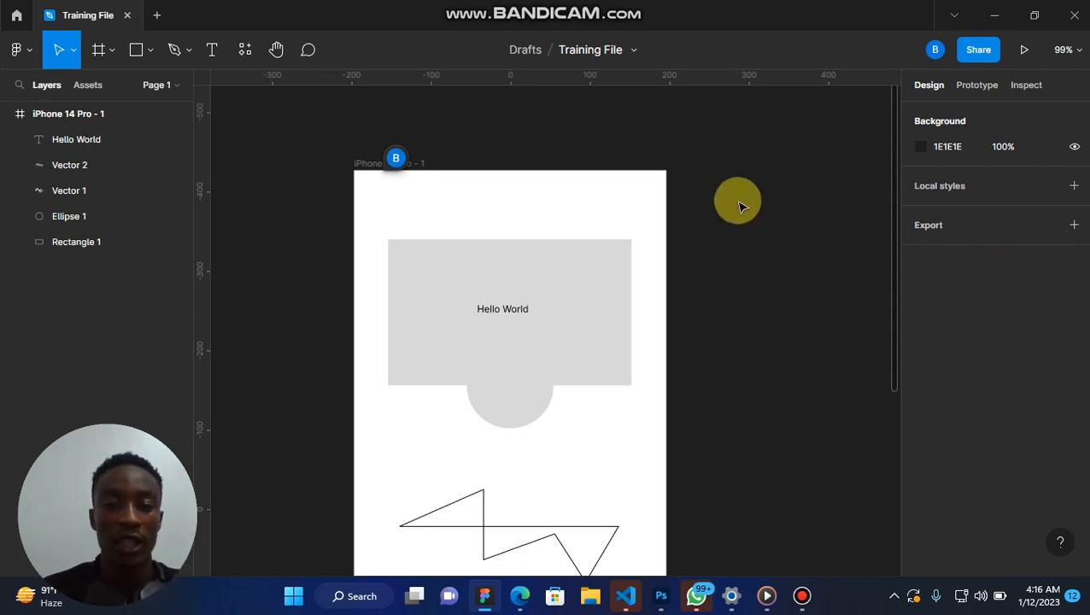
Look at the file's assets, and return to the layer list.
scroll(622, 230, "left", 1)
left_click(99, 165)
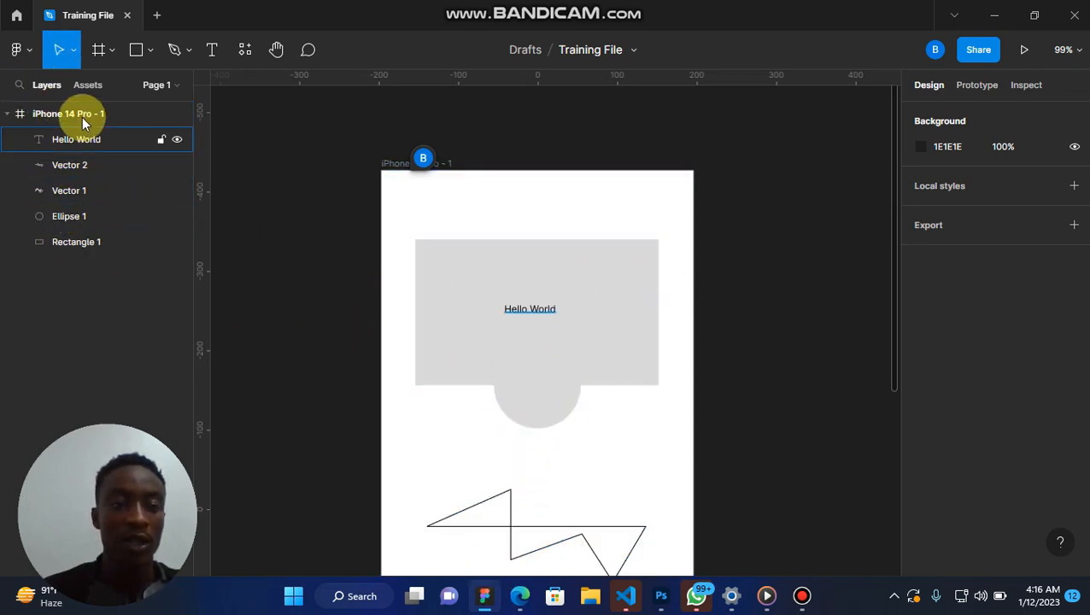
left_click(85, 88)
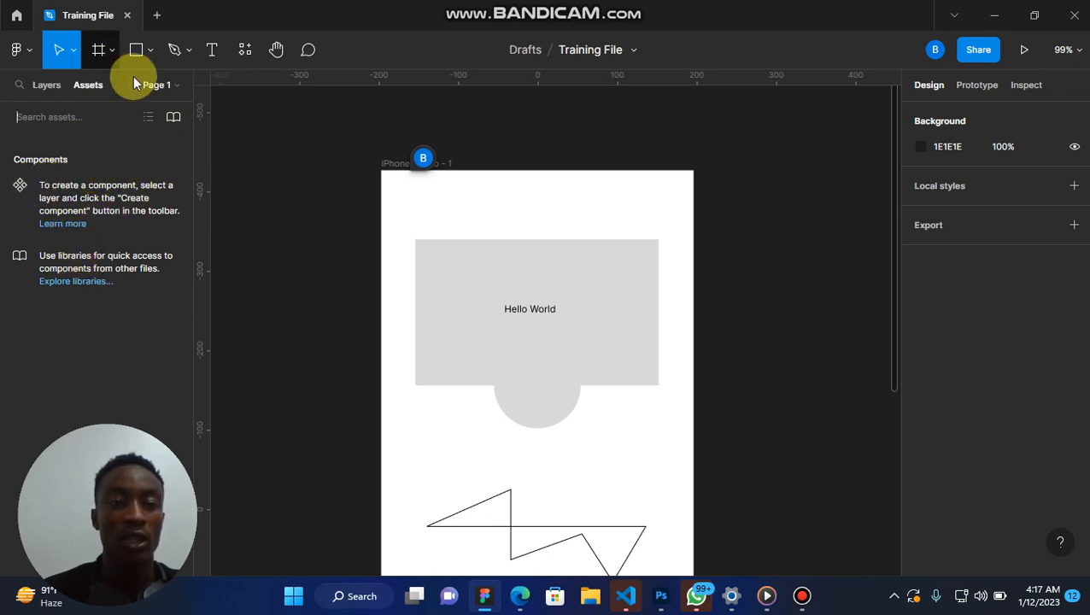
left_click(52, 85)
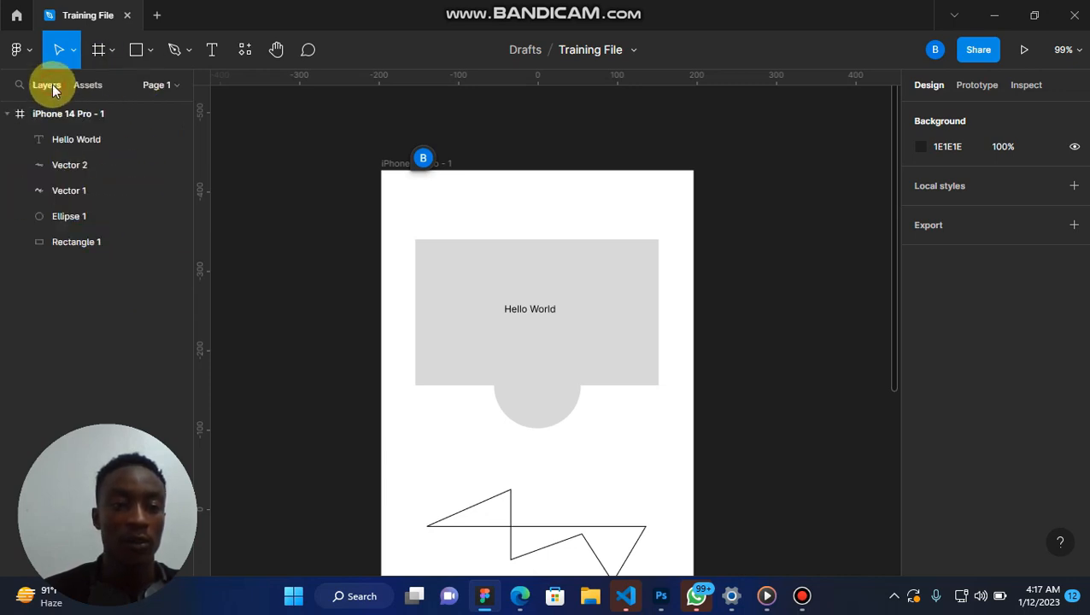
Rename the iPhone 14 Pro - 1 frame as "Test" and deselect it.
double_click(87, 114)
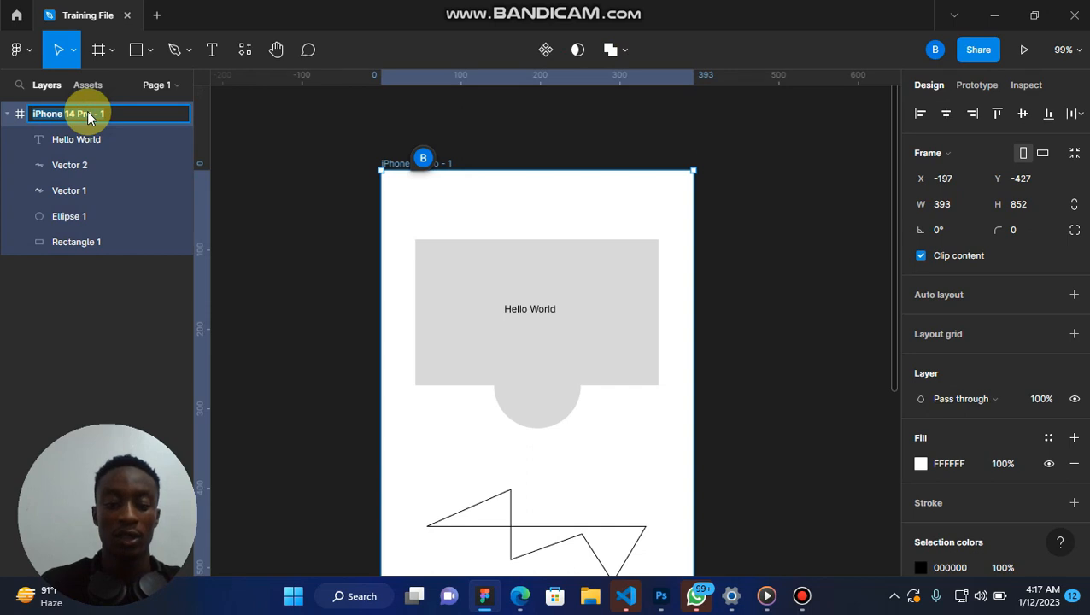
type("Test")
key("Return")
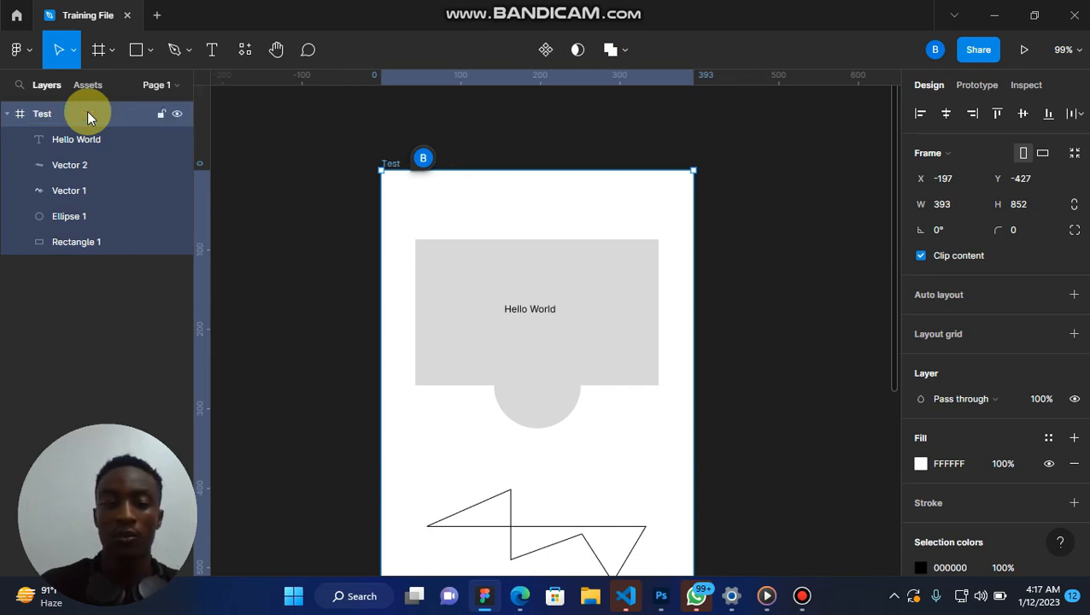
key("Return")
left_click(54, 270)
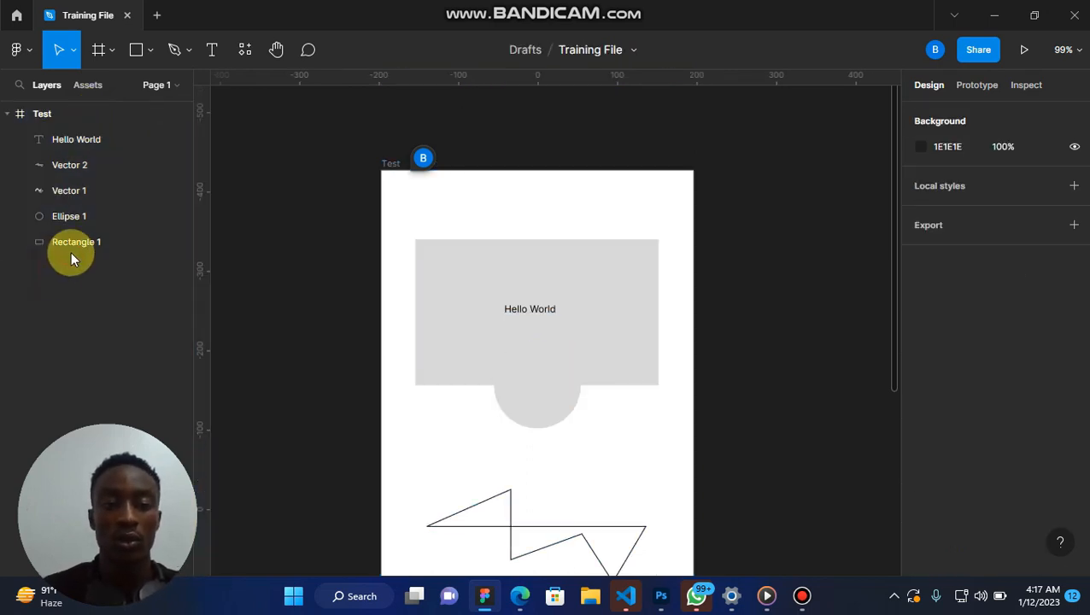
Examine the Test frame's name label on the canvas and the commands in the frame's context menu, leaving the frame deselected.
scroll(408, 297, "down", 3)
scroll(408, 297, "up", 3)
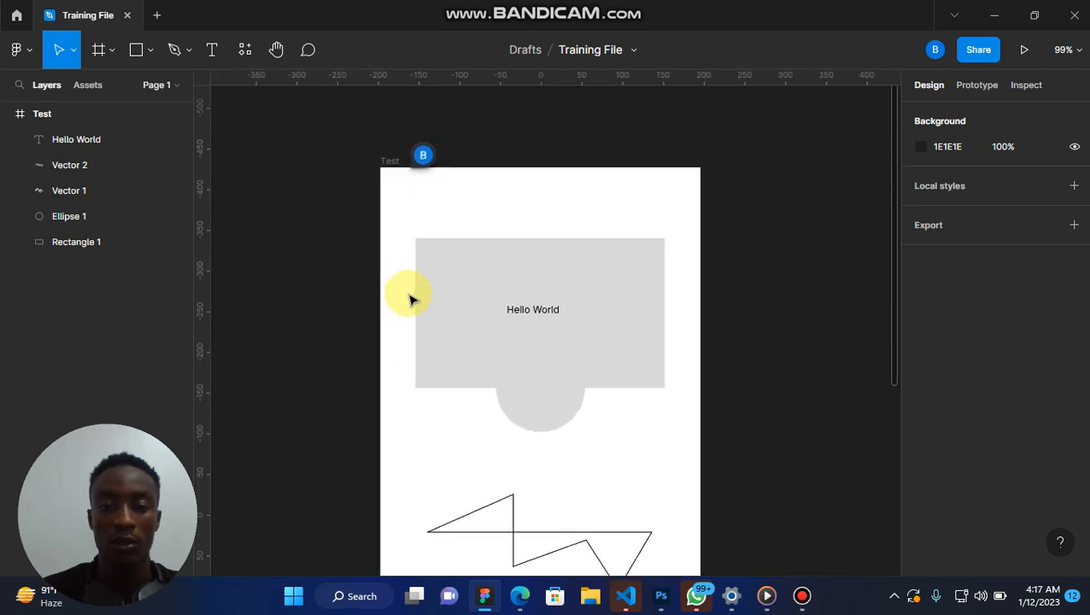
scroll(395, 139, "up", 5)
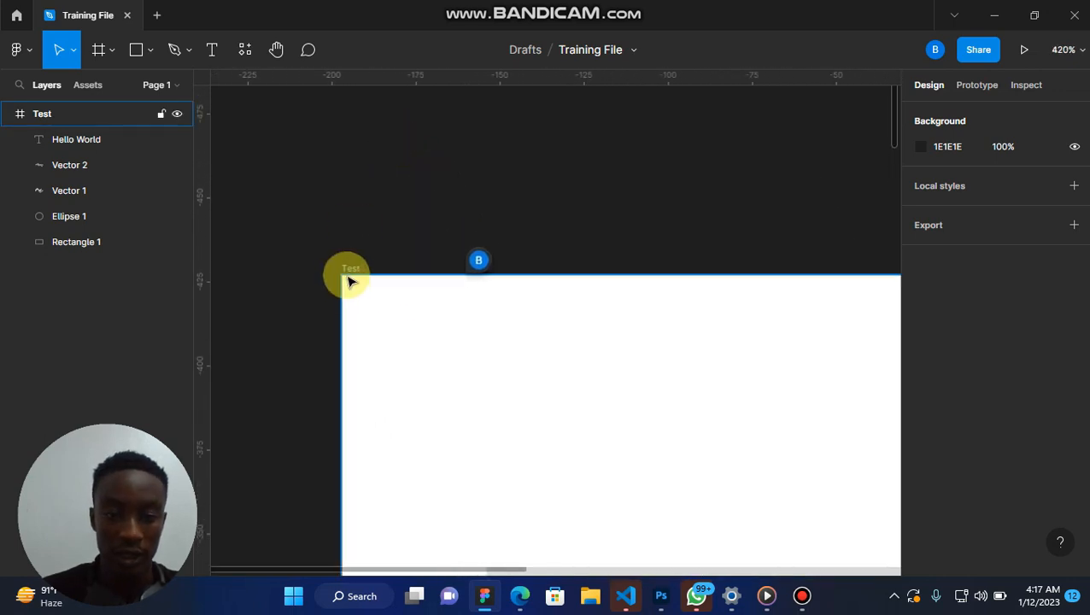
scroll(348, 281, "down", 5)
right_click(352, 282)
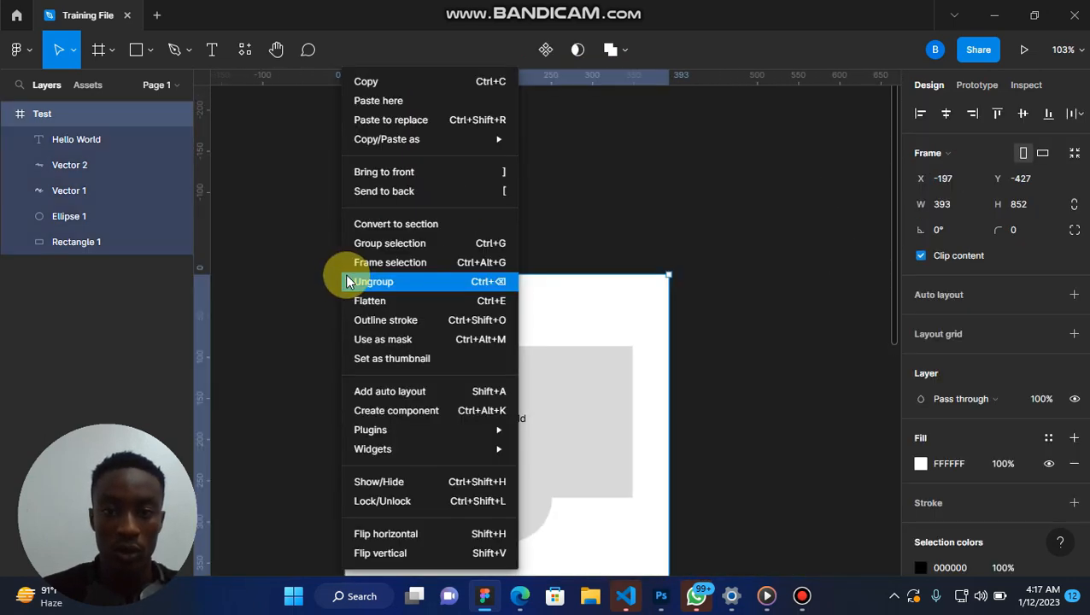
left_click(587, 266)
scroll(586, 265, "down", 4)
scroll(587, 265, "up", 1)
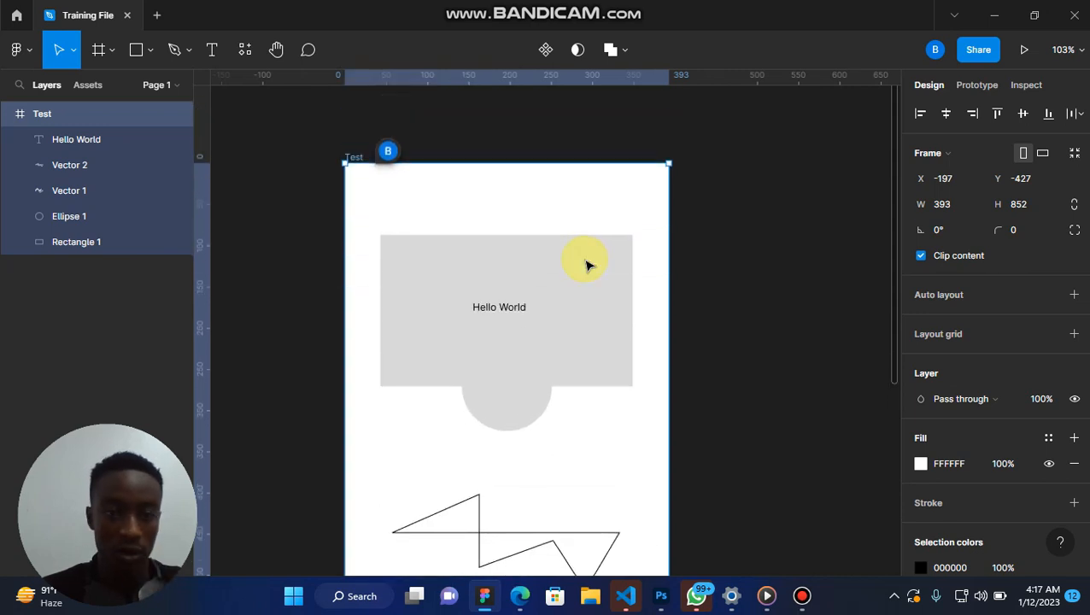
left_click(557, 145)
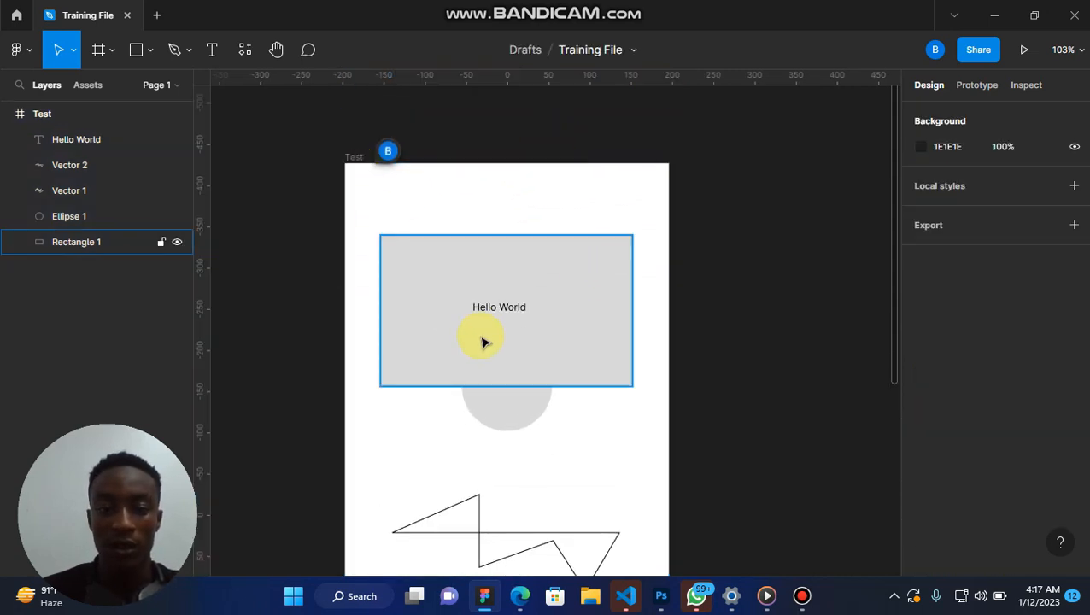
scroll(484, 343, "down", 1)
scroll(483, 343, "up", 1)
scroll(483, 344, "left", 2)
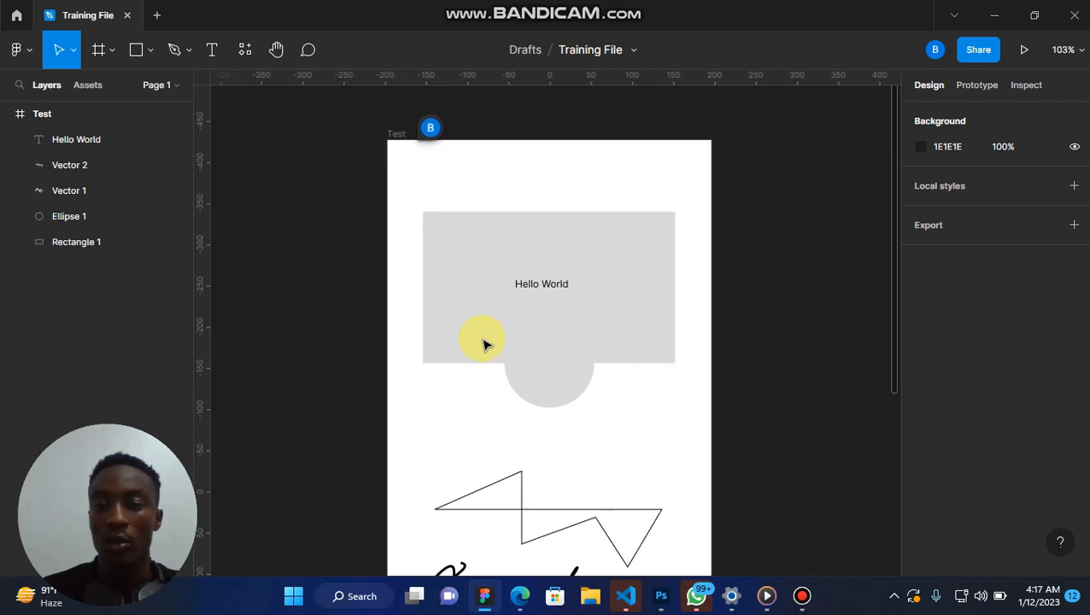
scroll(483, 343, "right", 1)
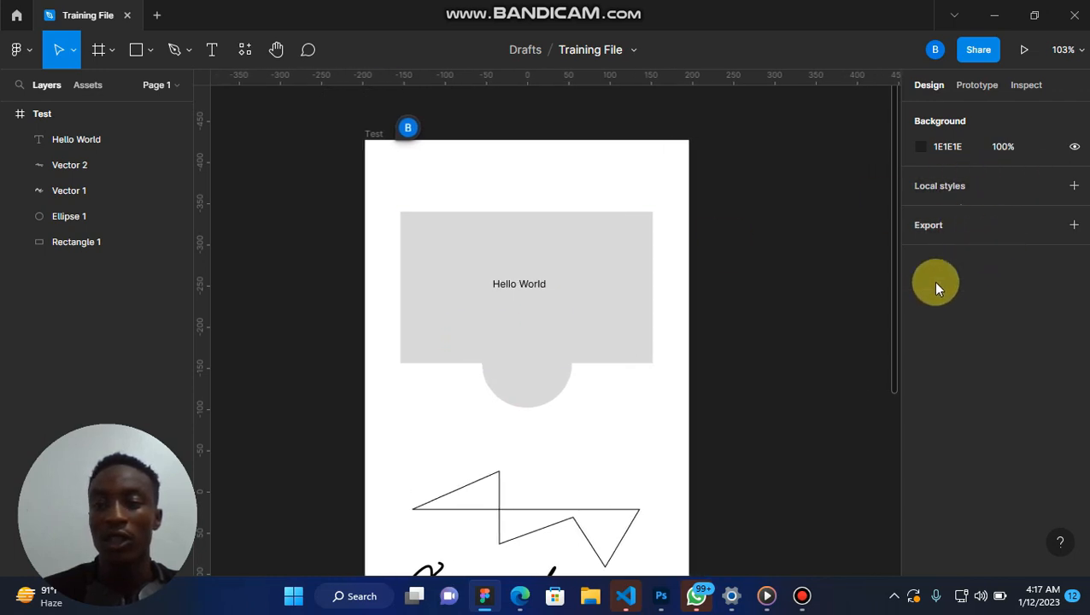